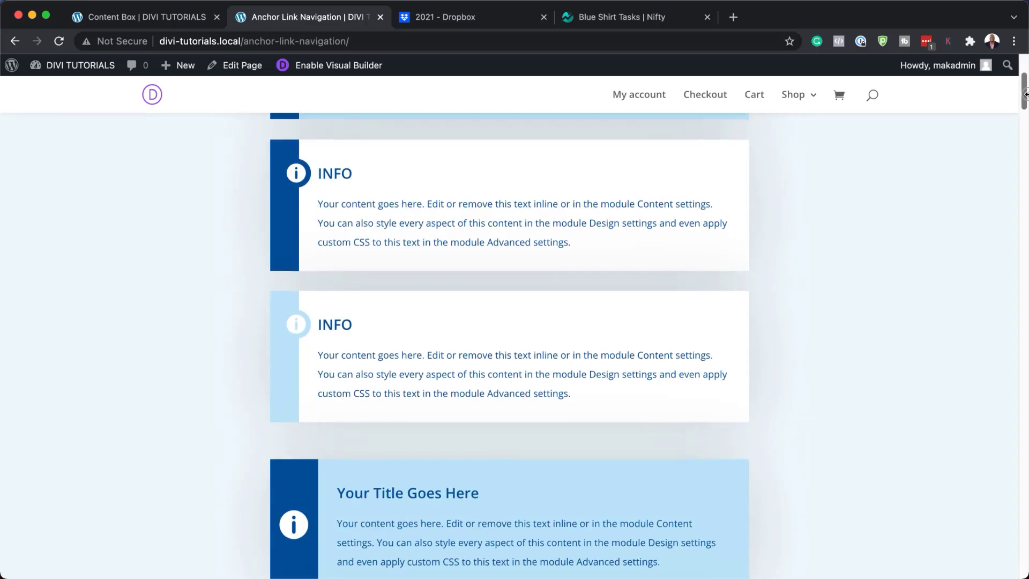
- Scroll through the Anchor Link Navigation page to view its styled content boxes
left_click_drag(1024, 119, 926, 538)
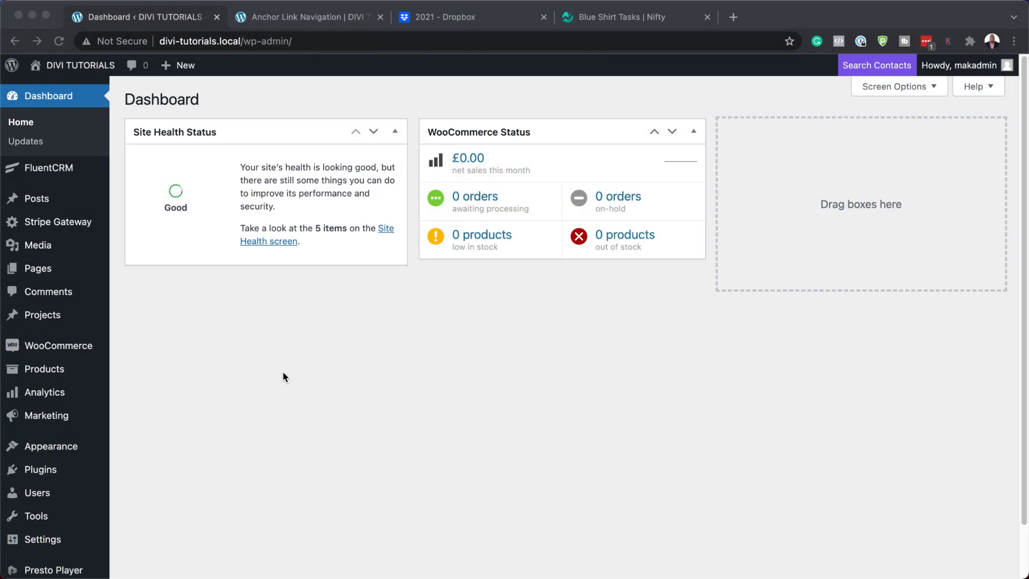
- Add a new page titled 'Content Box' and launch the Divi Builder on it
left_click(243, 355)
mouse_move(34, 273)
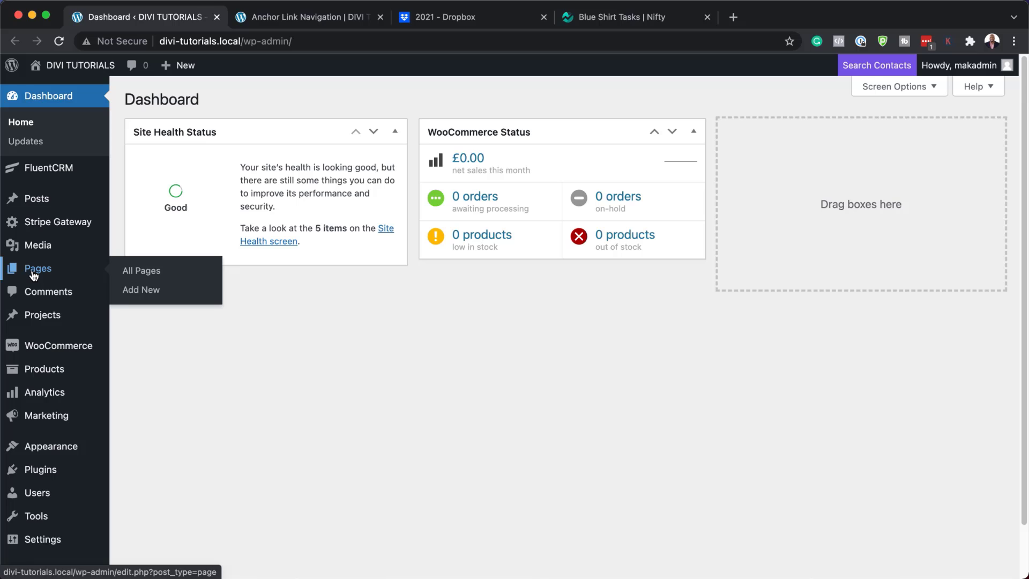
left_click(131, 288)
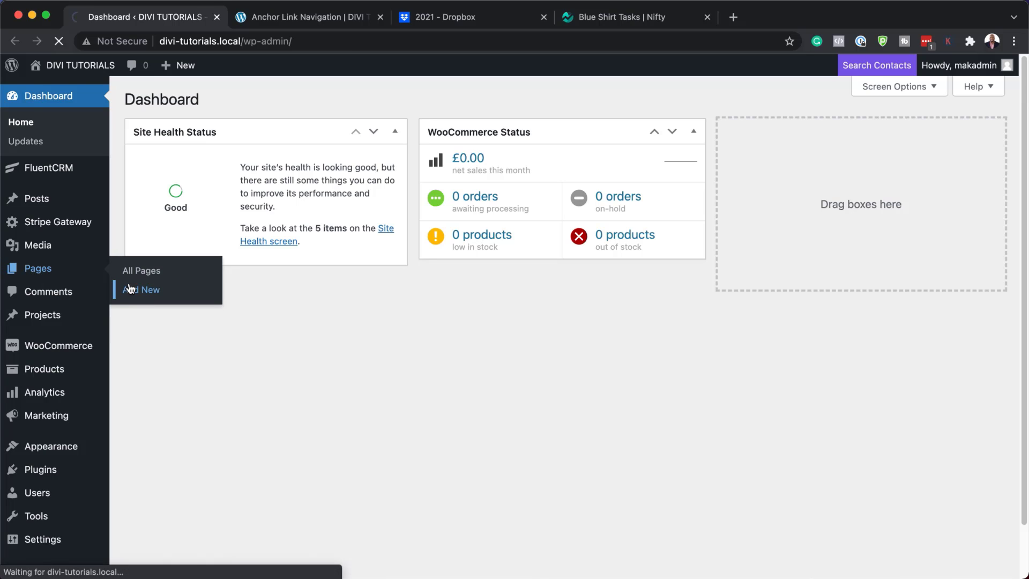
type("Content Box")
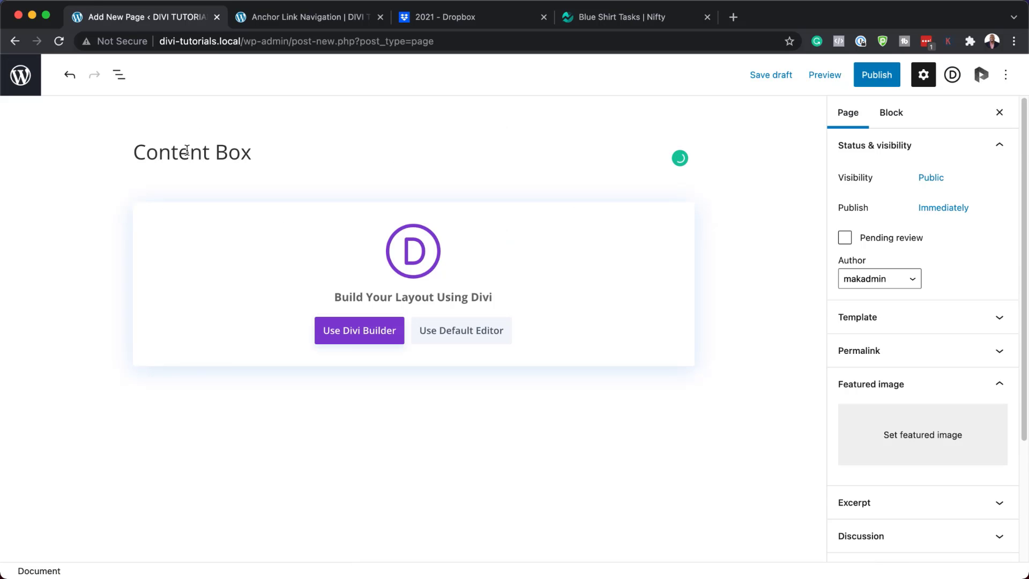
left_click(357, 335)
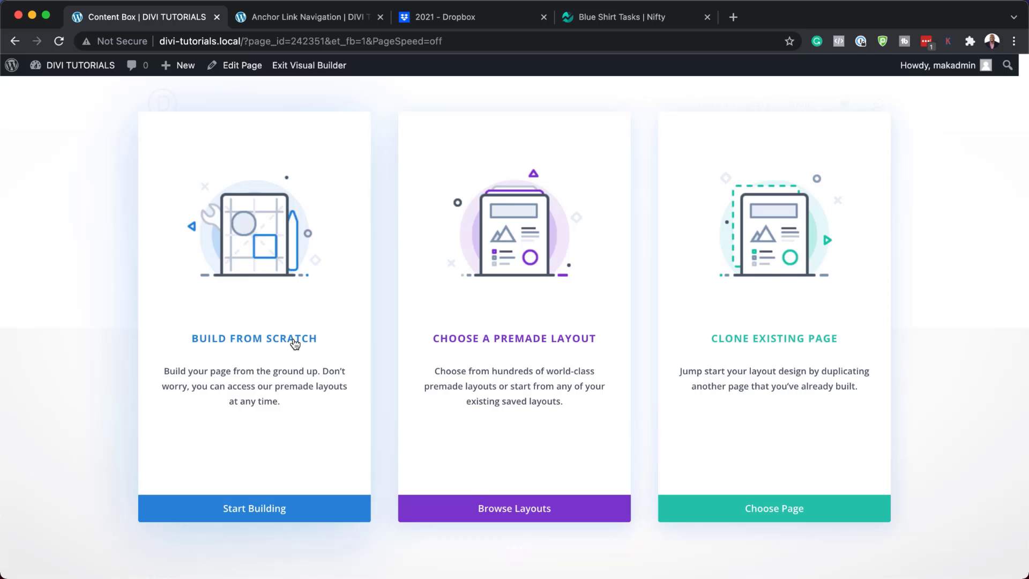
- Build from scratch with a single-column row and insert a Blurb module found by searching 'blu'
left_click(295, 343)
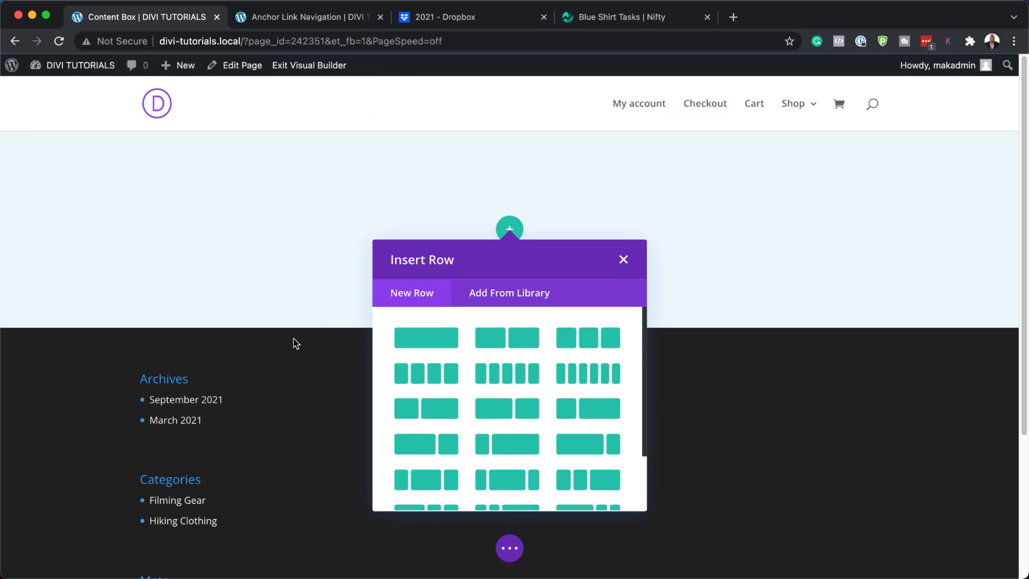
left_click(427, 344)
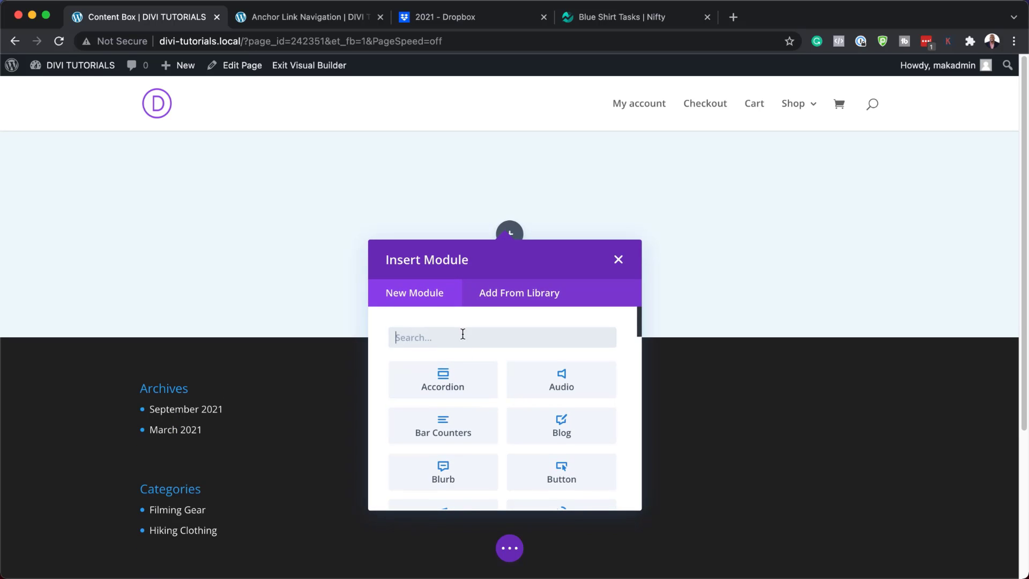
type("blu")
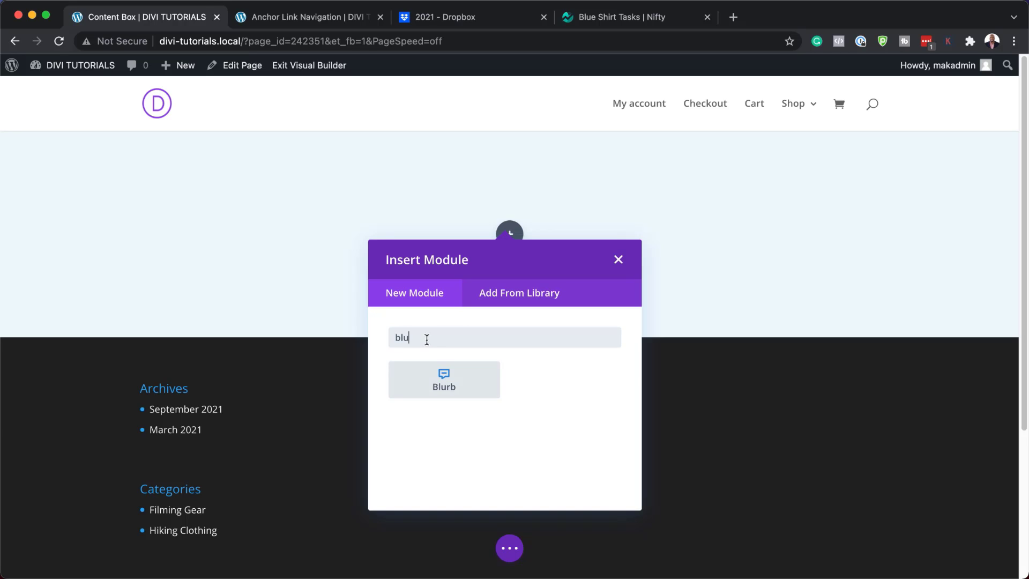
left_click(448, 383)
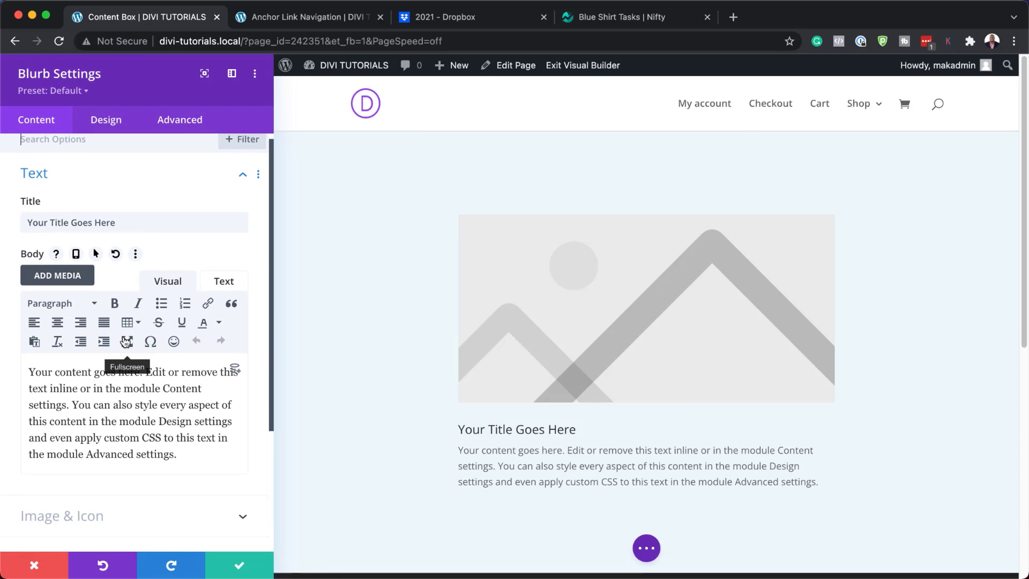
- Turn on Use Icon for the blurb and choose the circled info 'i' icon
scroll(126, 342, "down", 5)
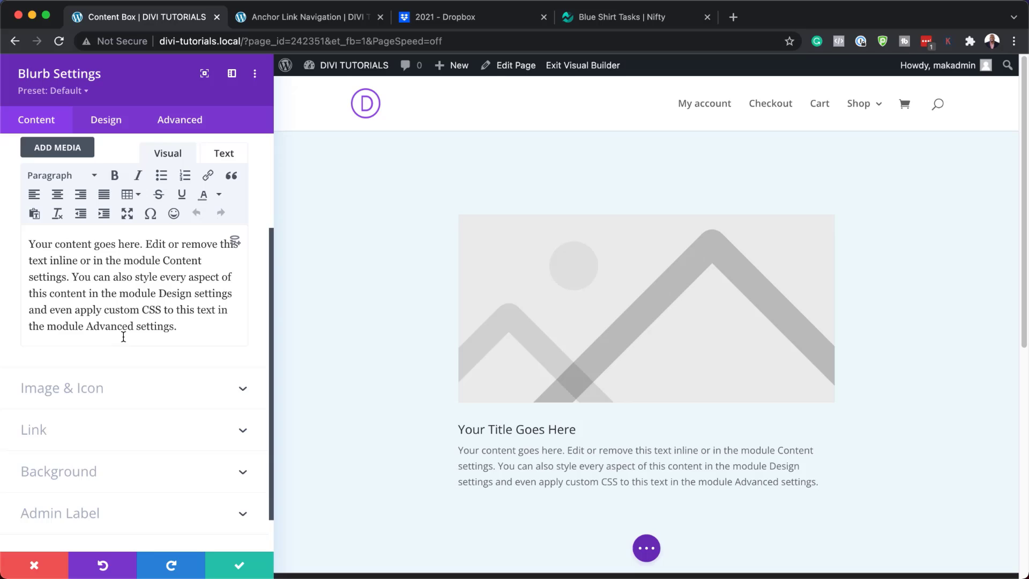
left_click(94, 381)
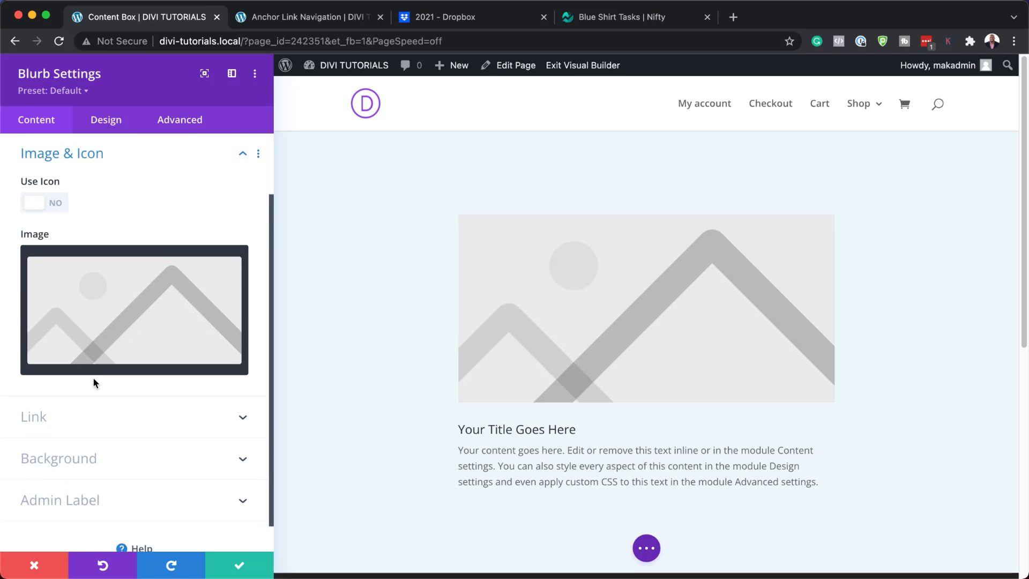
left_click(58, 206)
scroll(247, 260, "down", 3)
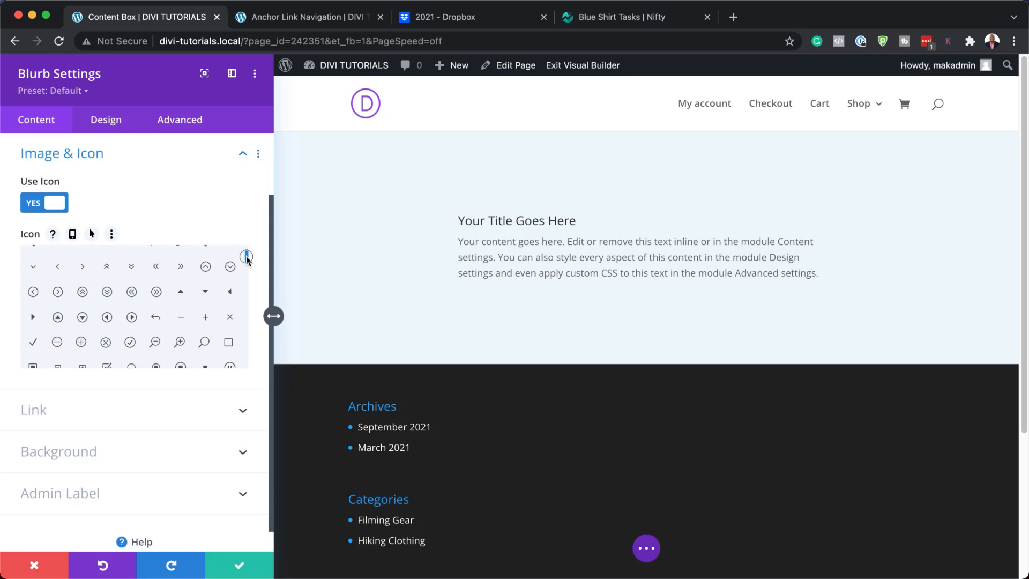
left_click_drag(247, 258, 249, 270)
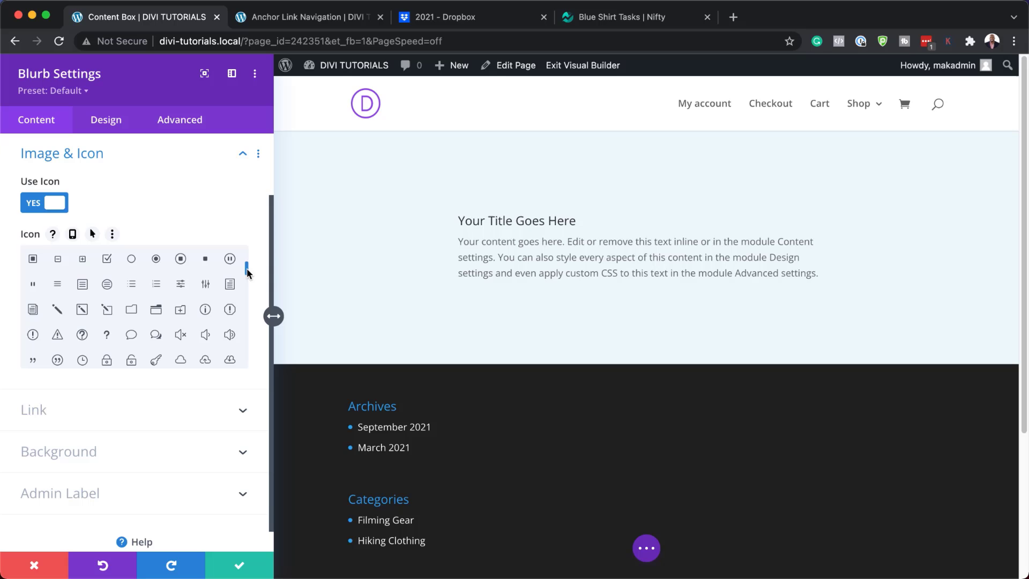
left_click_drag(248, 271, 248, 313)
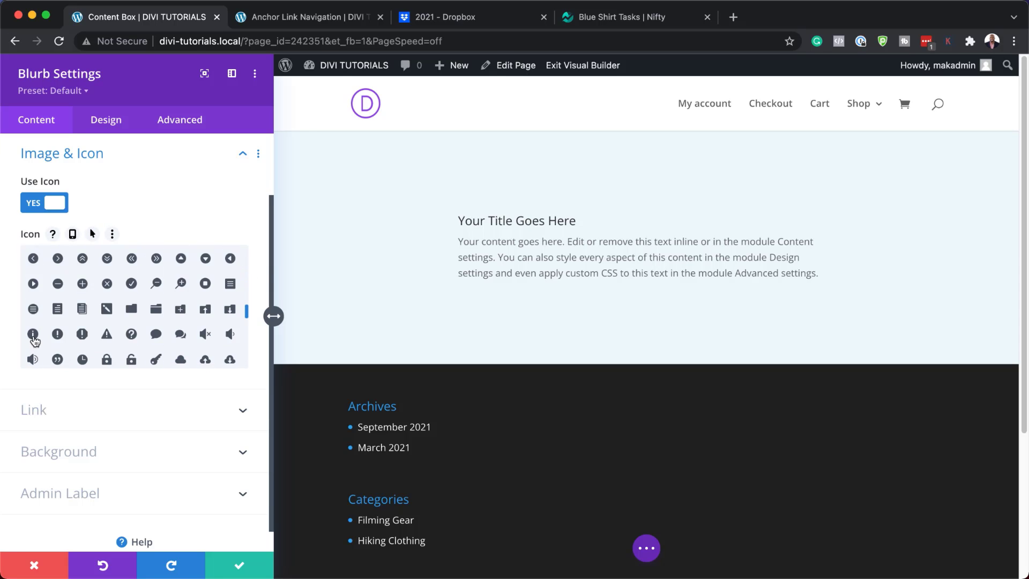
left_click(33, 334)
- Give the blurb a white #ffffff background colour
scroll(150, 415, "down", 4)
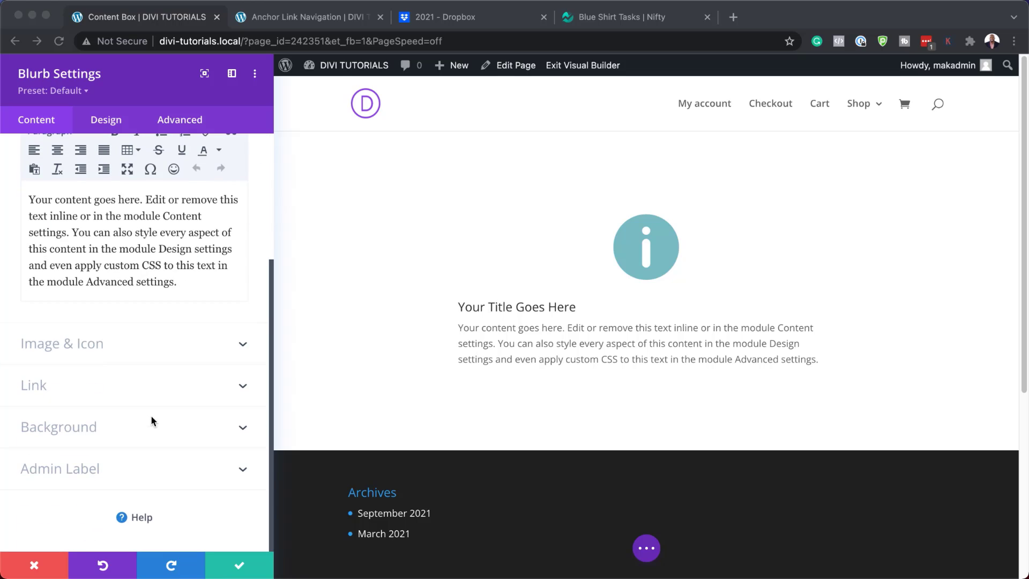
left_click(81, 427)
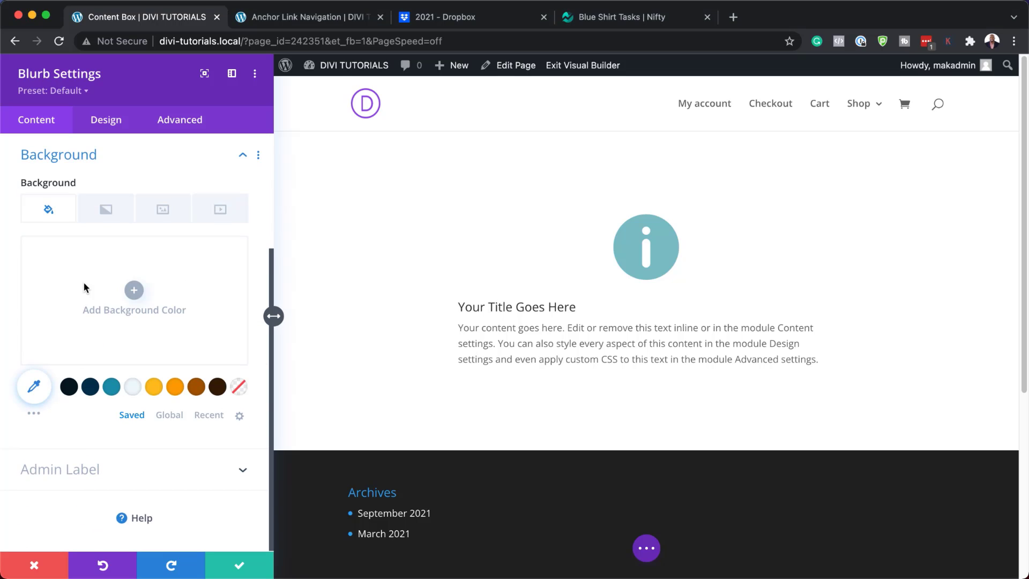
left_click(134, 293)
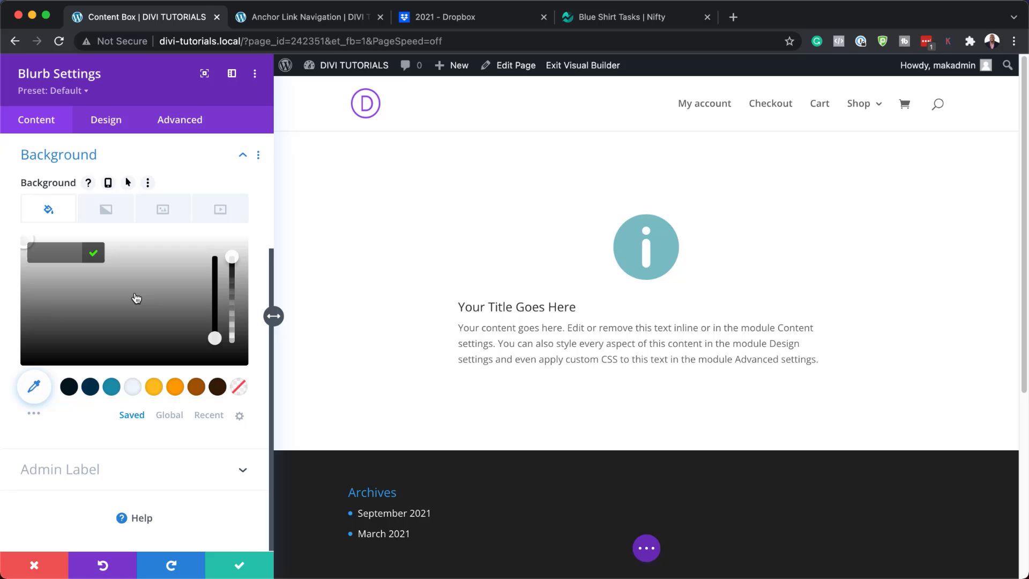
left_click(71, 256)
type("#ffffff")
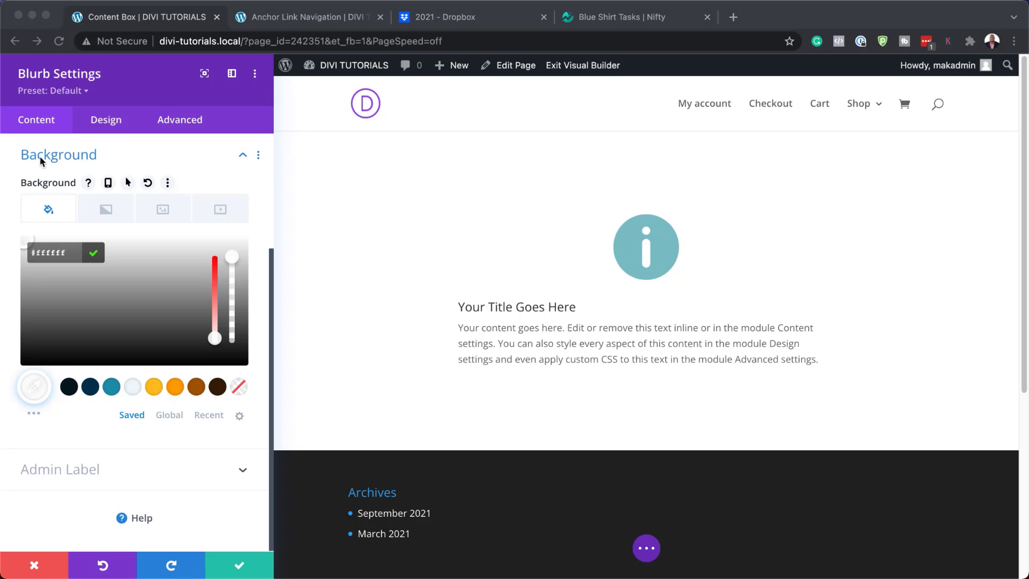
- Add a background gradient running from #00529b to #bde5f8
left_click(104, 208)
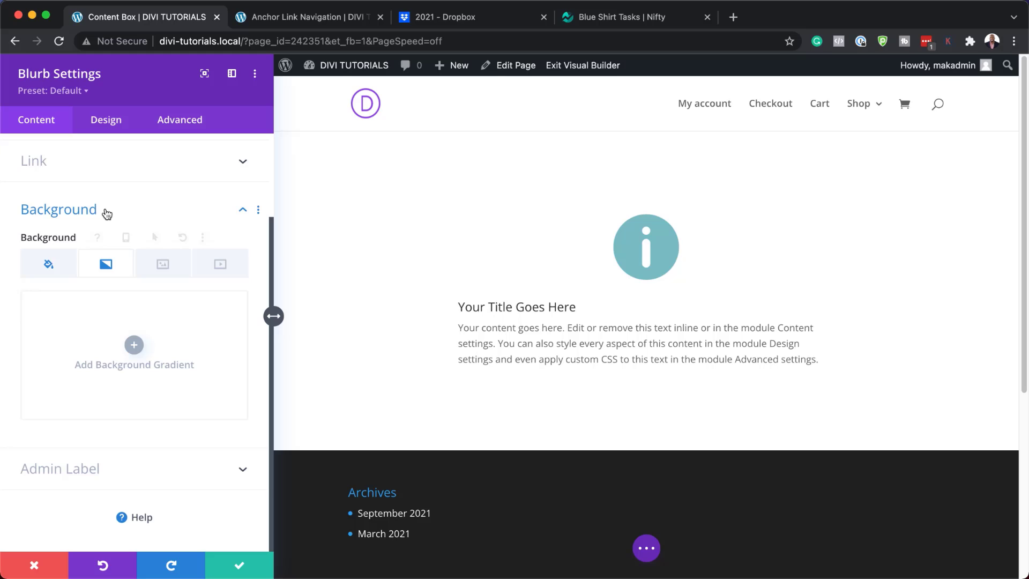
left_click(134, 345)
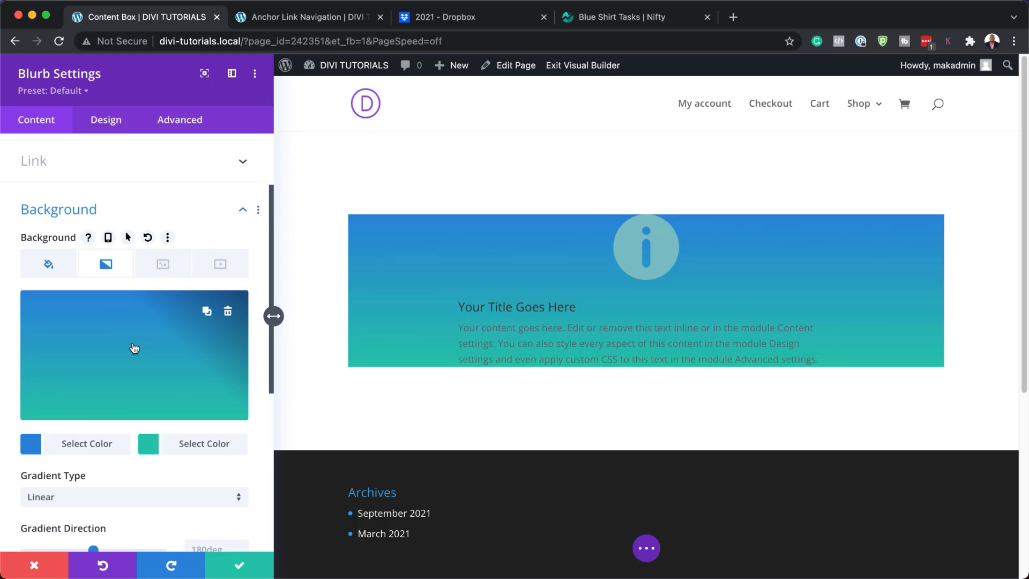
left_click(31, 444)
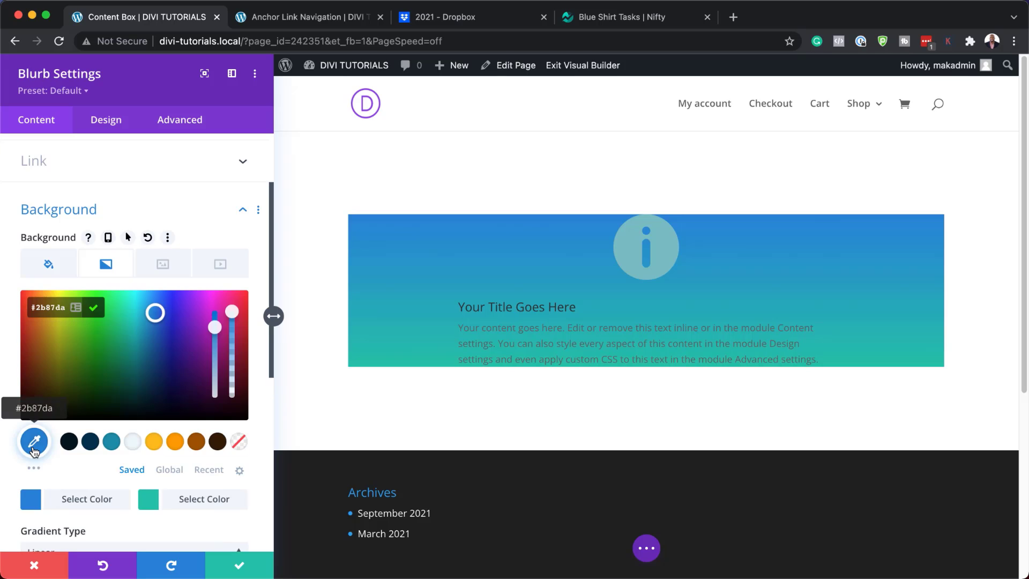
left_click(54, 306)
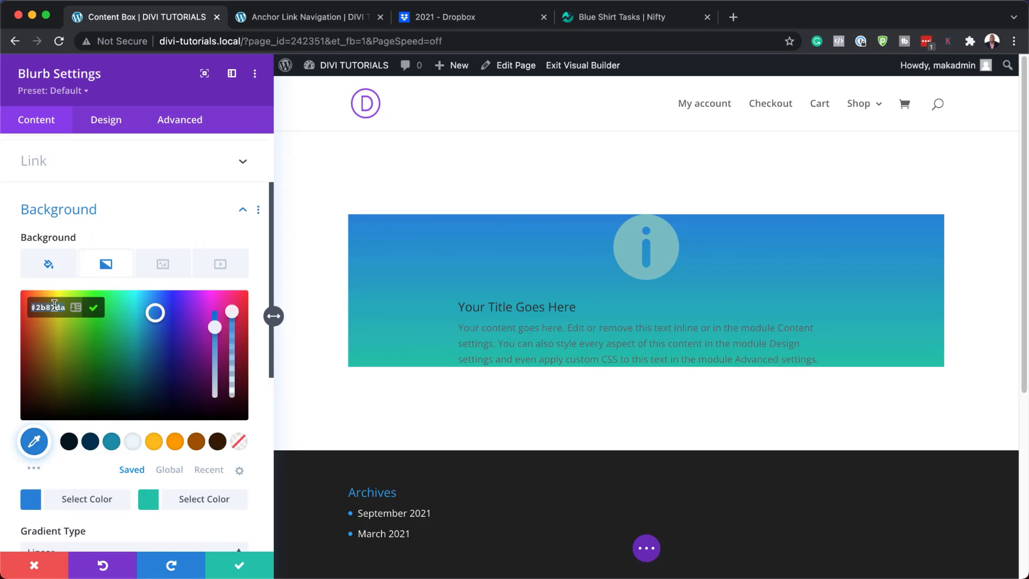
type("#00529b")
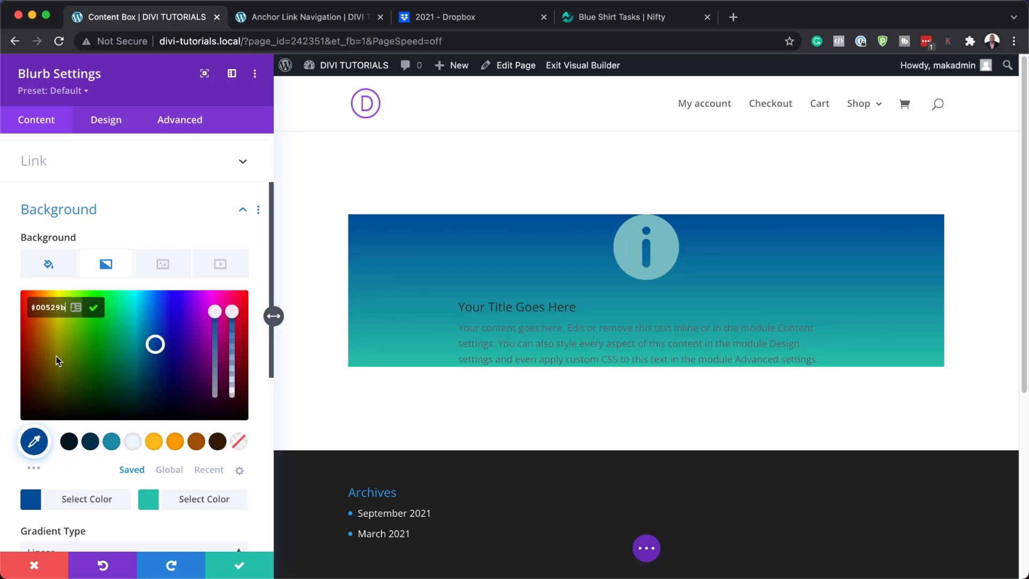
key("super+Tab")
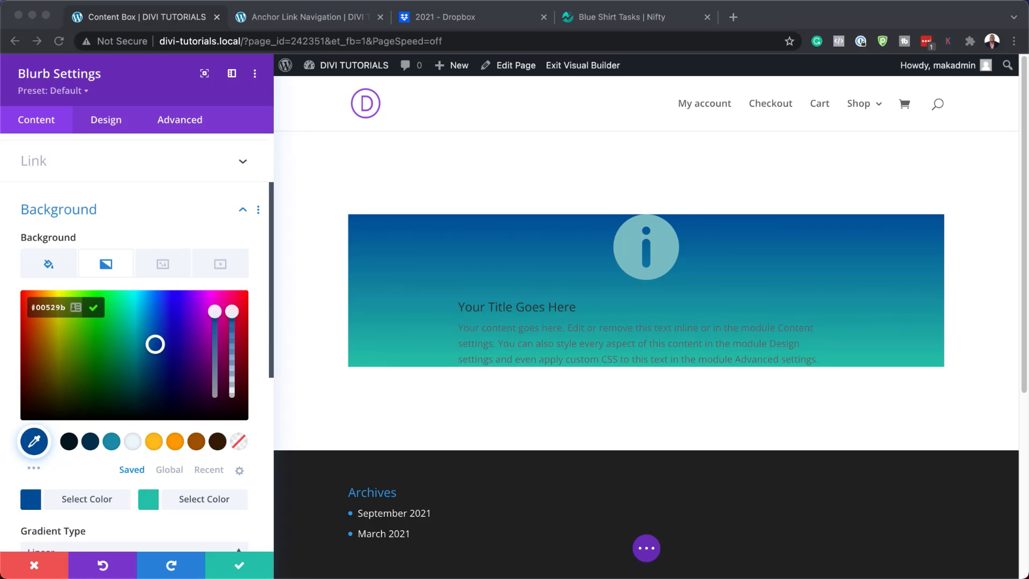
left_click(150, 502)
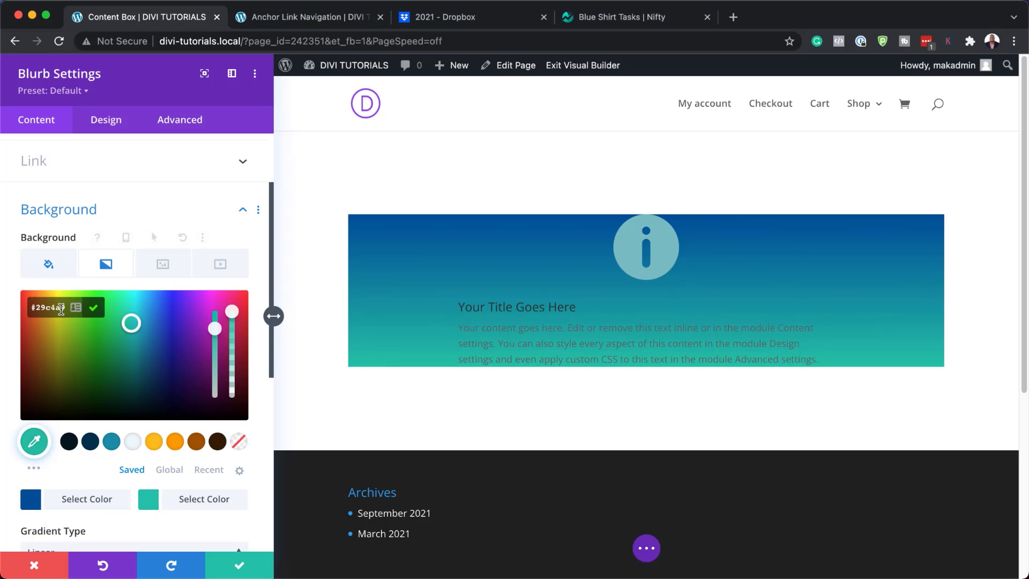
left_click(61, 310)
type("#bde5f8")
- Set the gradient to 90deg with a 3em start and 0% end, forming a hard left stripe
scroll(151, 432, "down", 3)
scroll(150, 430, "down", 3)
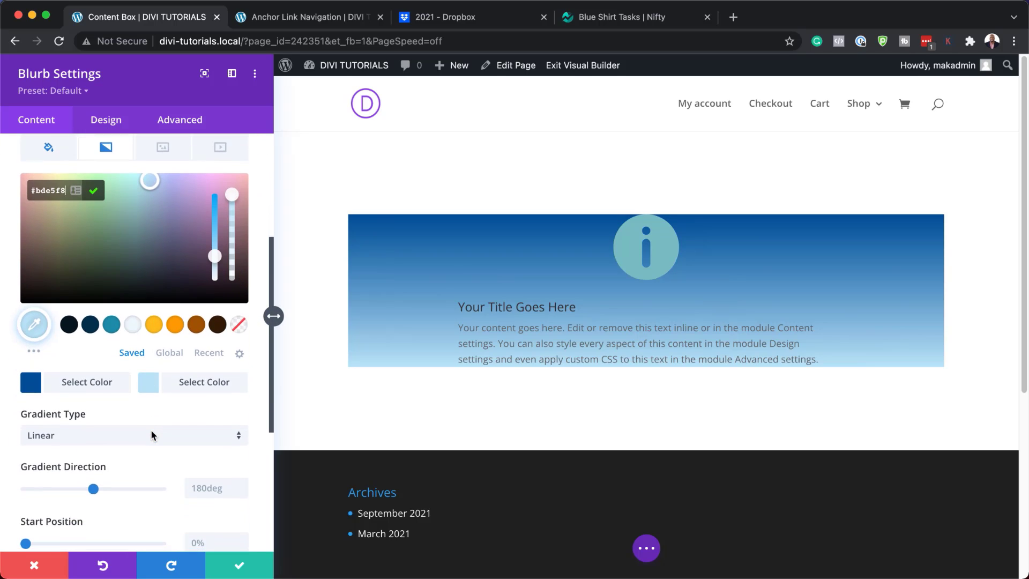
scroll(188, 427, "down", 1)
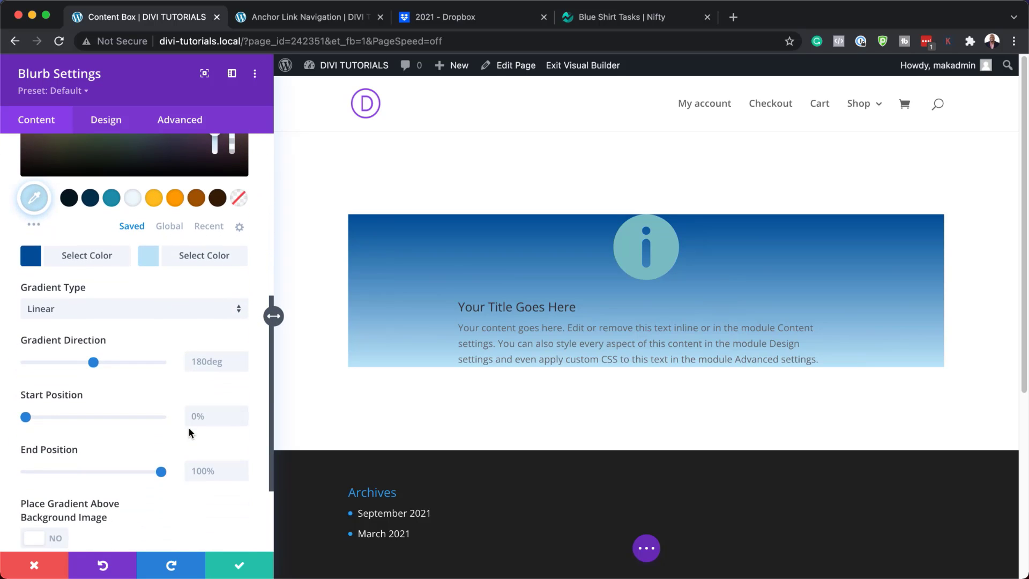
left_click(200, 361)
scroll(200, 358, "down", 2)
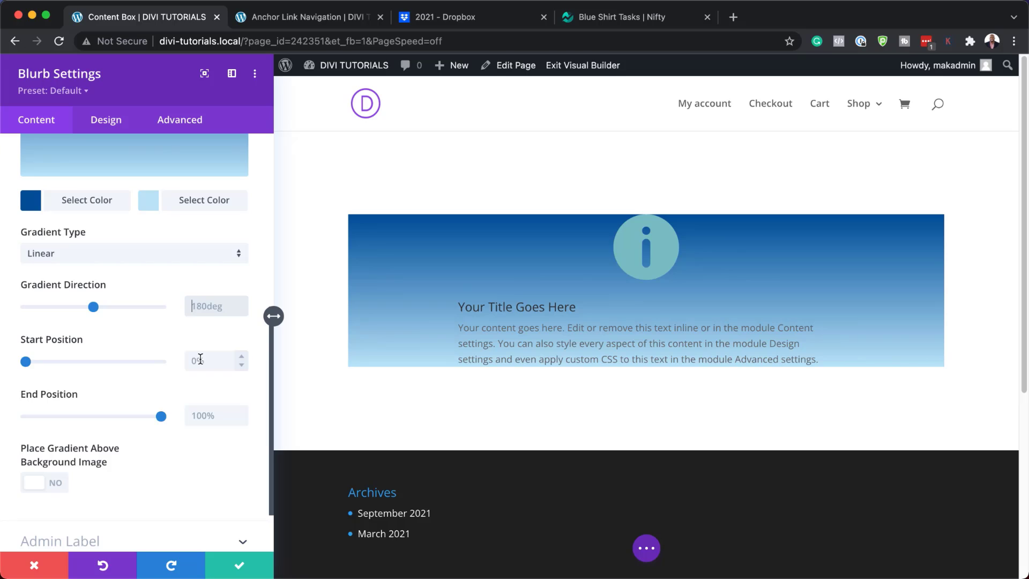
type("90deg")
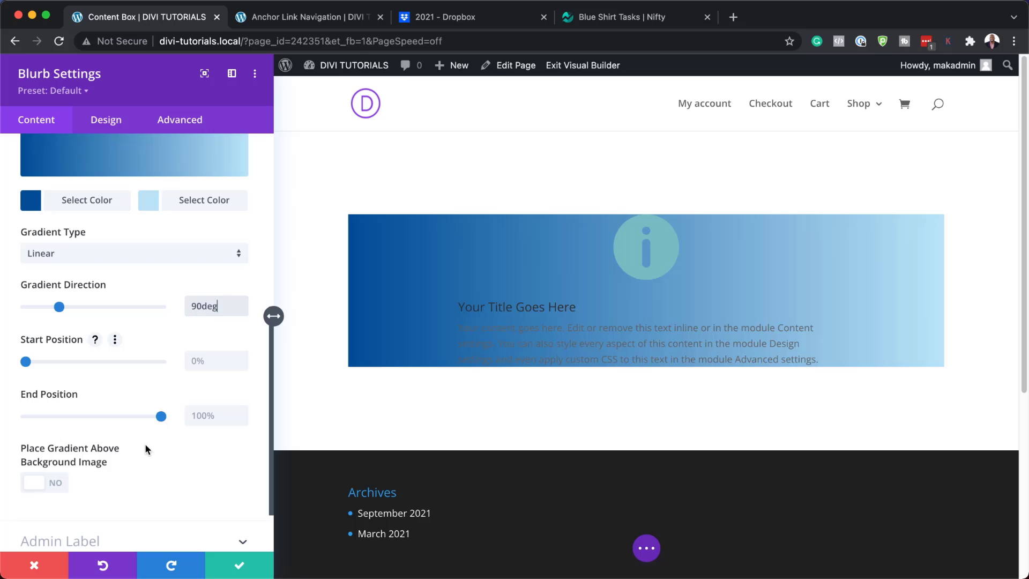
left_click(208, 360)
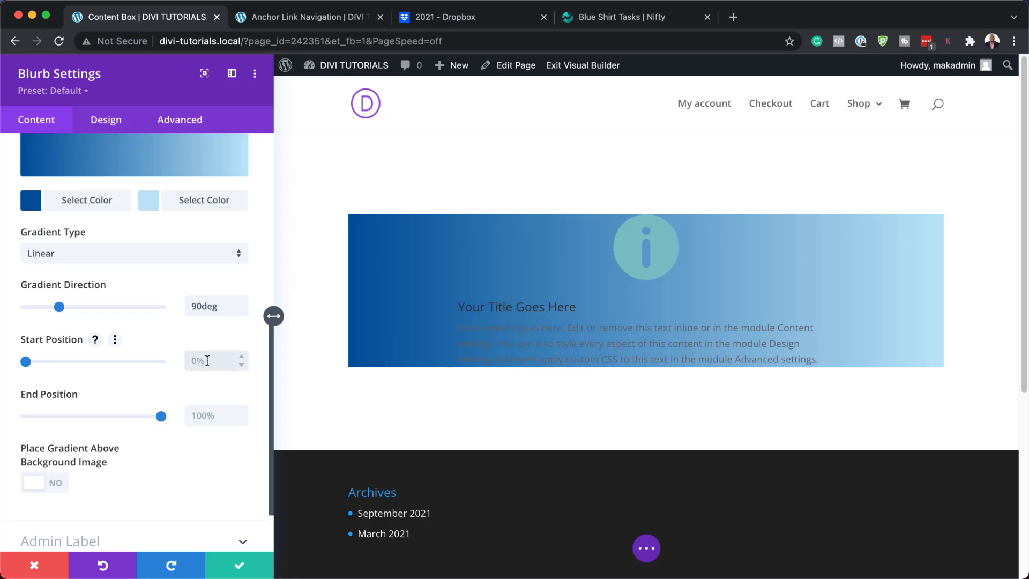
key("Return")
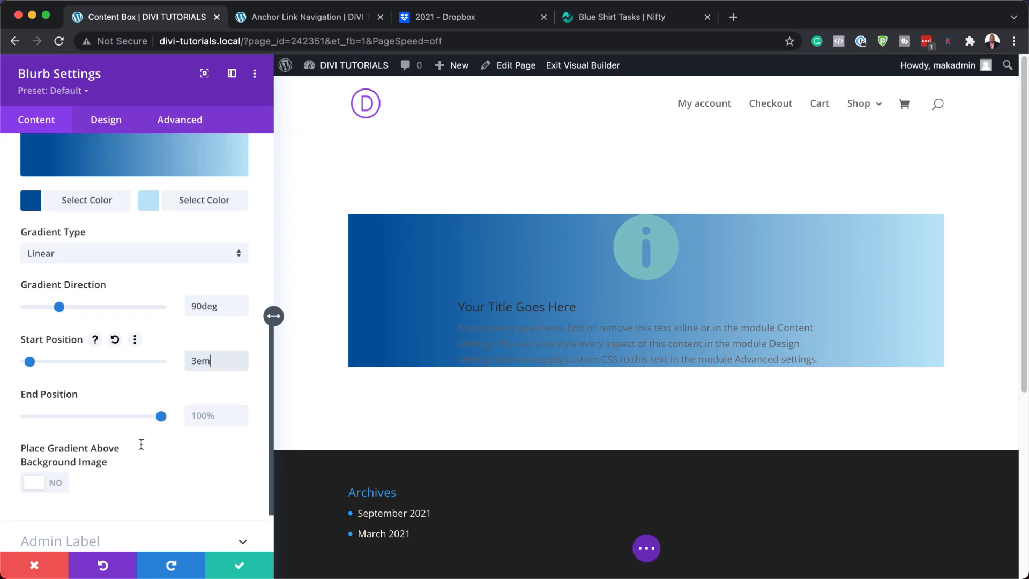
left_click(200, 416)
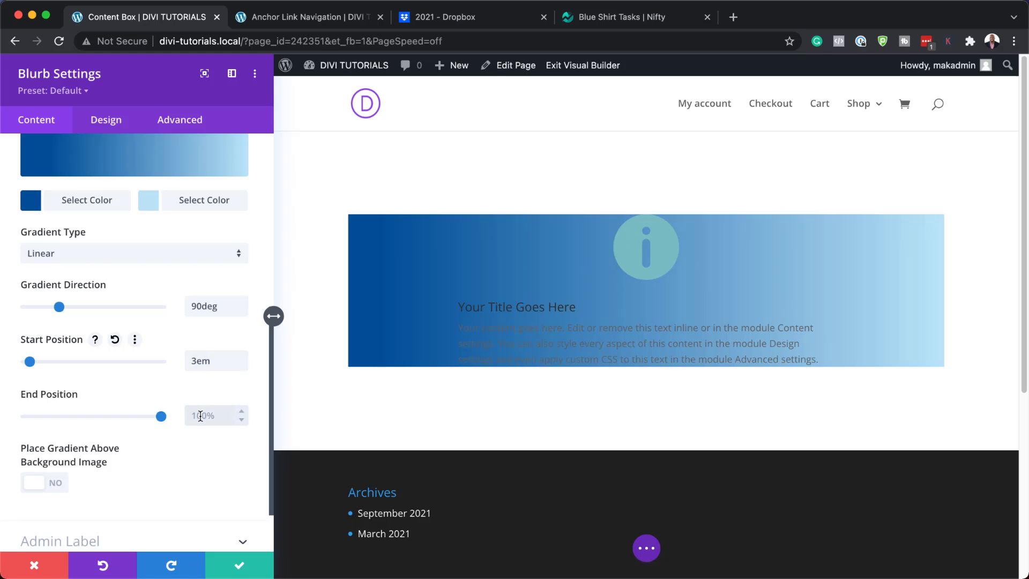
type("0")
key("Return")
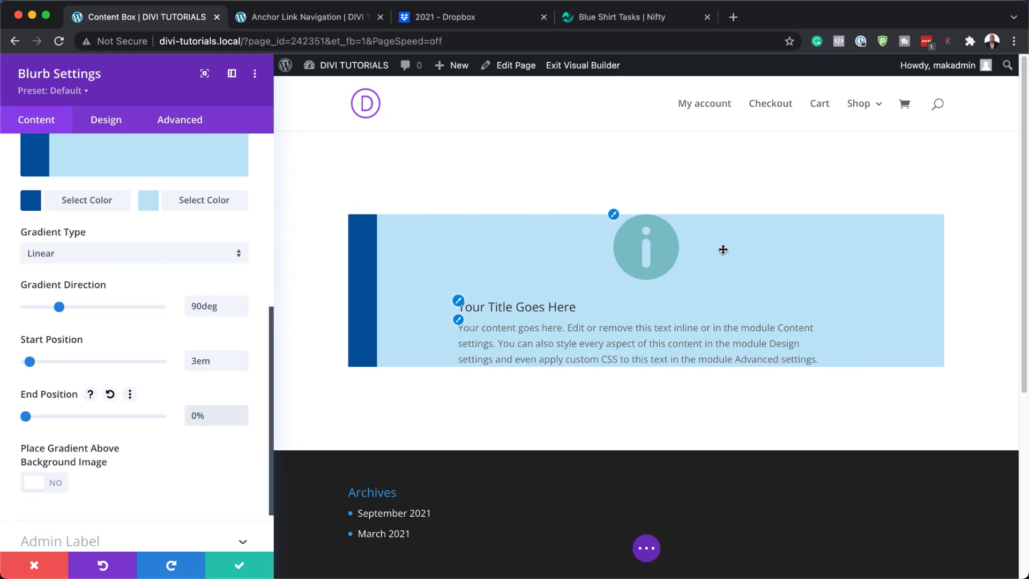
- Set the blurb's icon colour to #ffffff under Design > Image & Icon
scroll(145, 408, "up", 5)
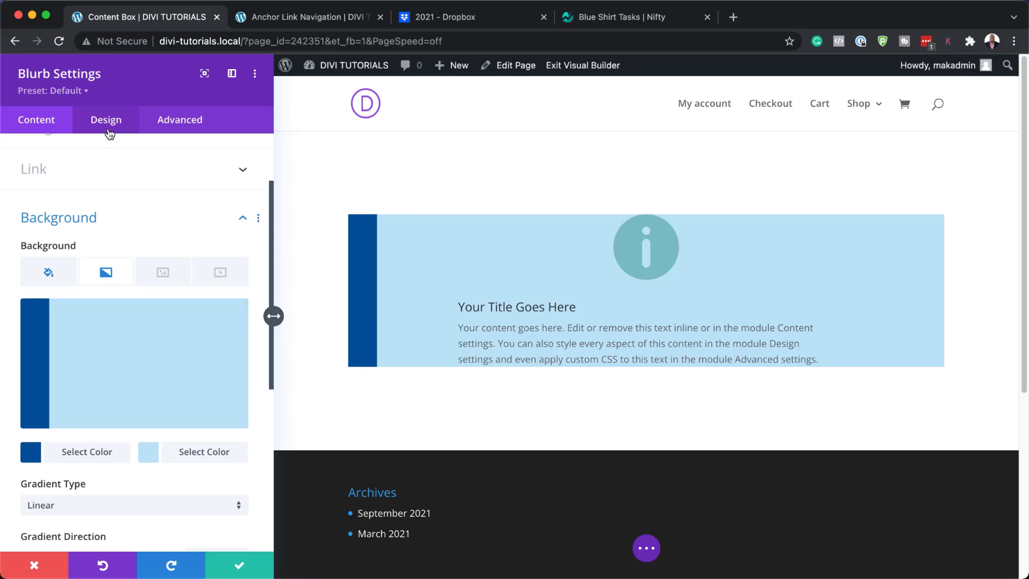
left_click(108, 123)
left_click(84, 184)
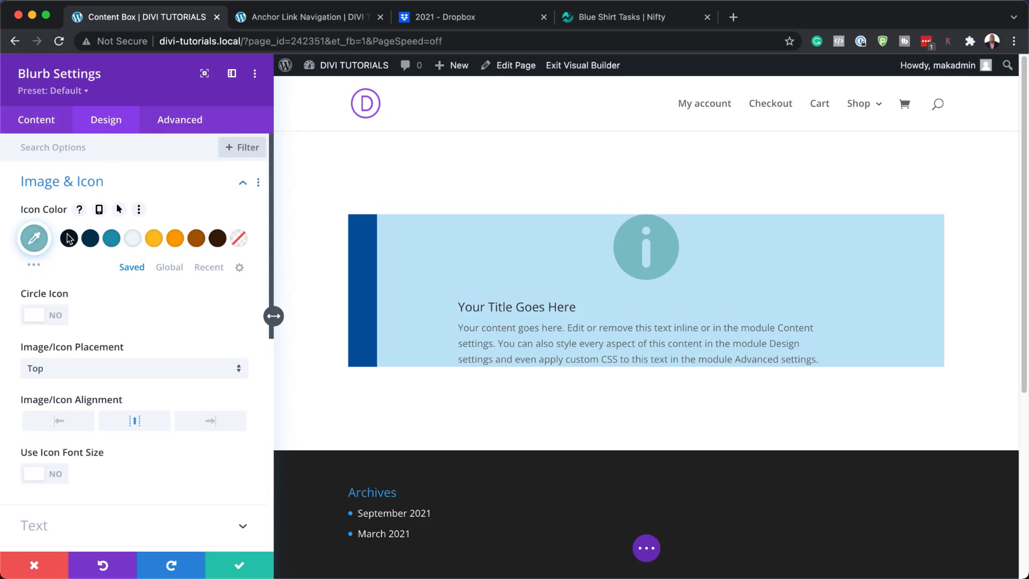
left_click(38, 243)
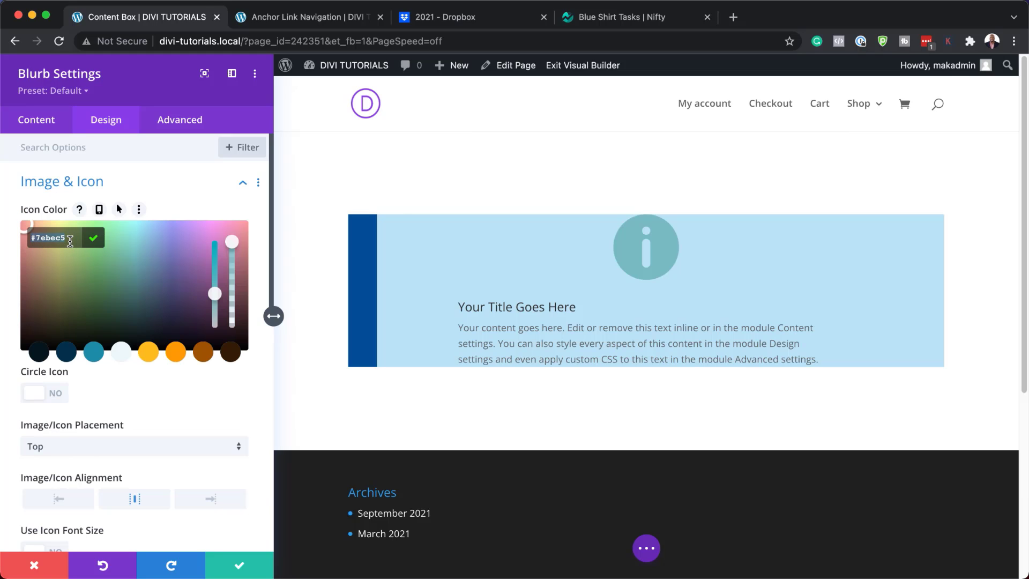
type("#ffffff")
- Left-align the icon and enable a custom icon font size
scroll(161, 413, "down", 3)
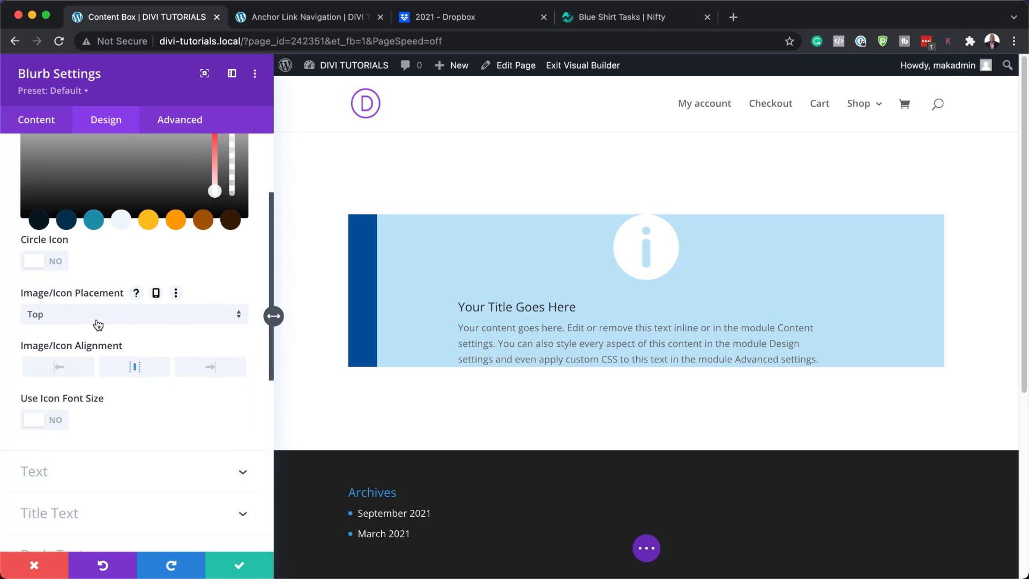
scroll(98, 325, "down", 2)
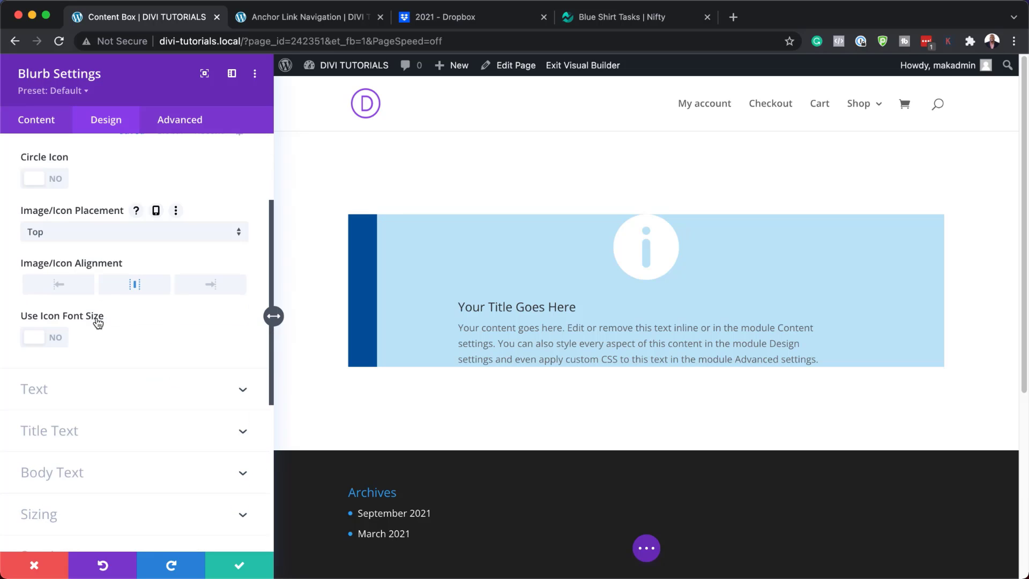
left_click(59, 286)
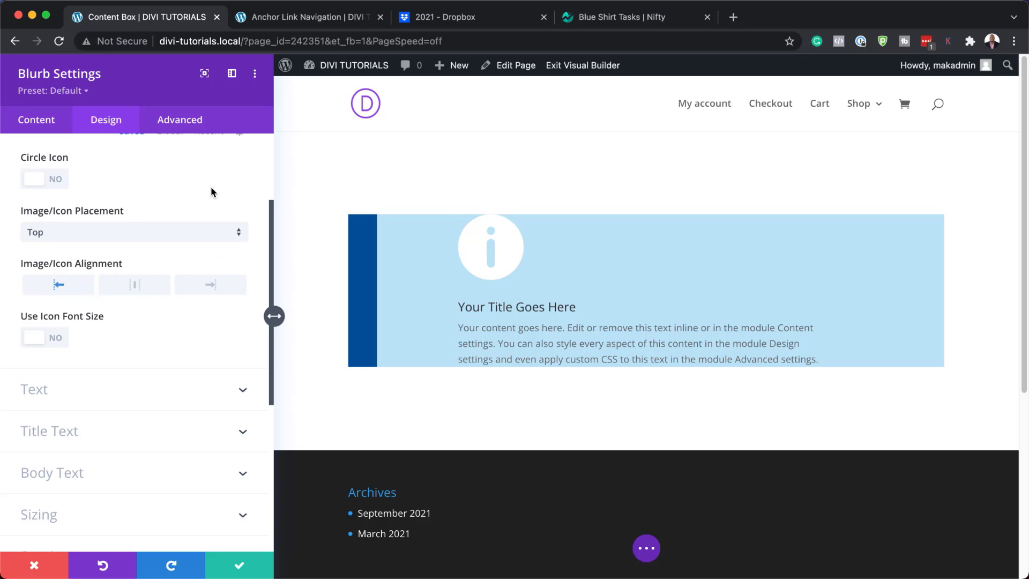
scroll(160, 361, "down", 1)
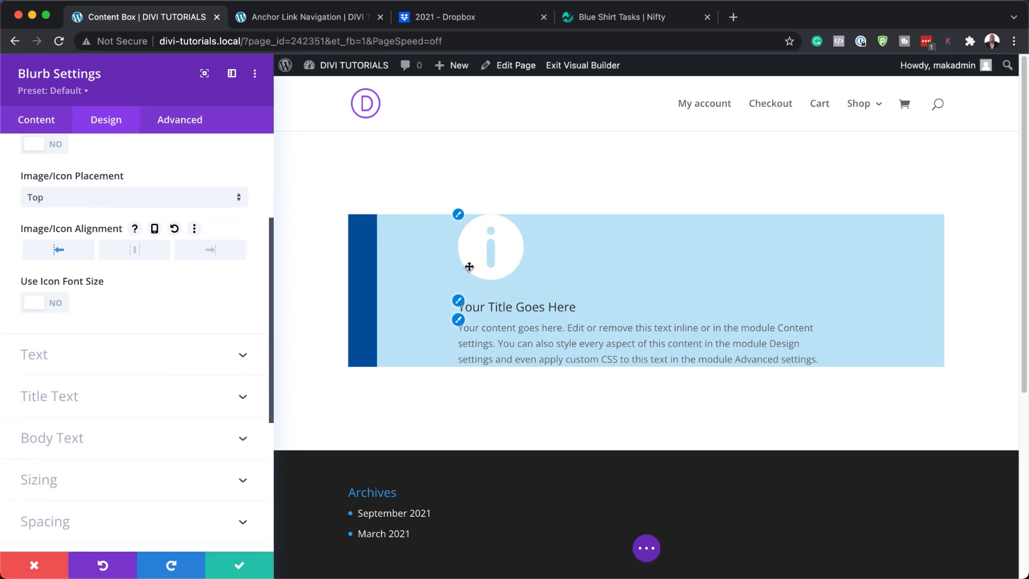
left_click(57, 304)
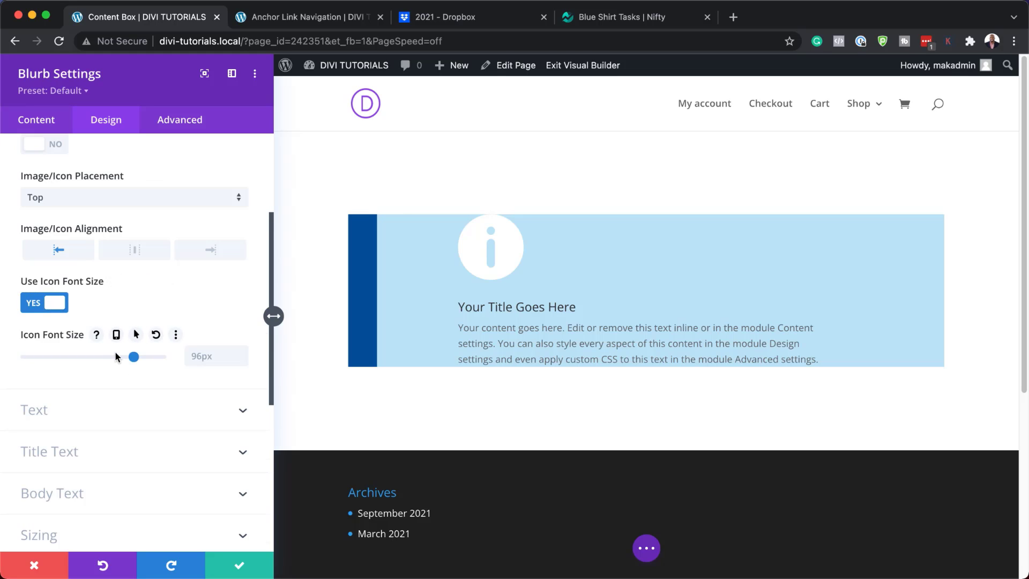
left_click(185, 357)
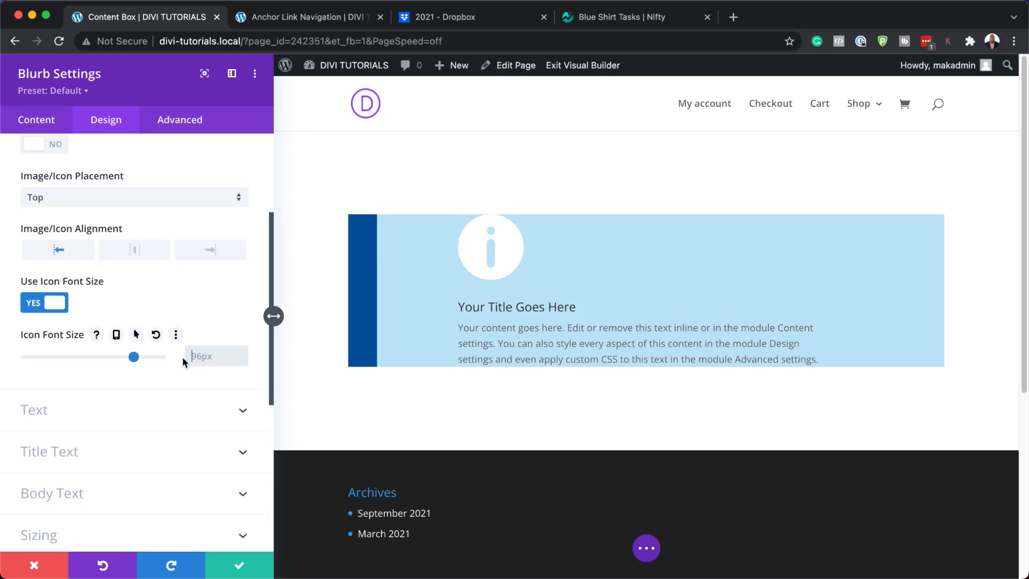
- Set the icon size to 2em and colour the title text dark blue #00529b
type("2em")
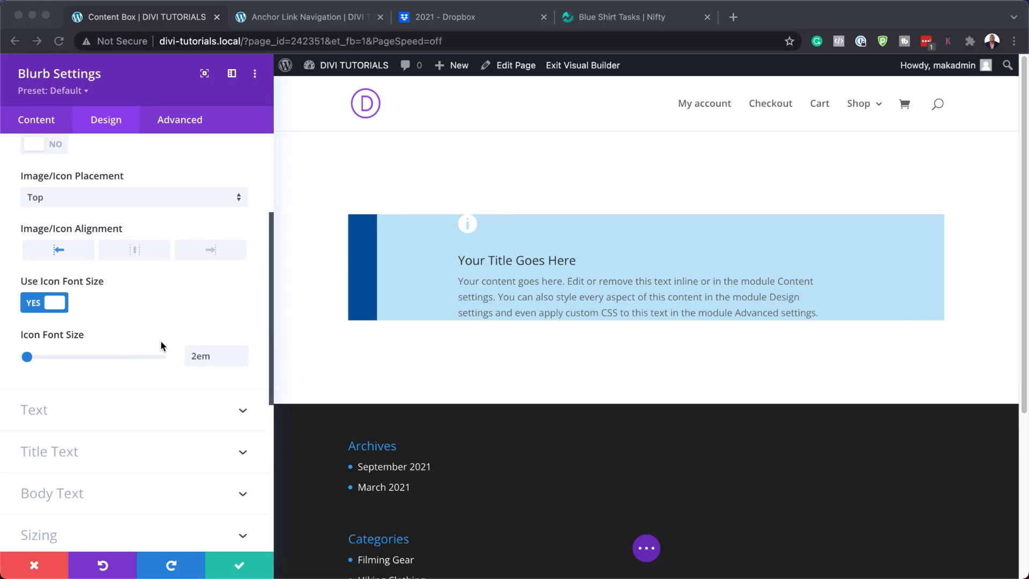
left_click(460, 257)
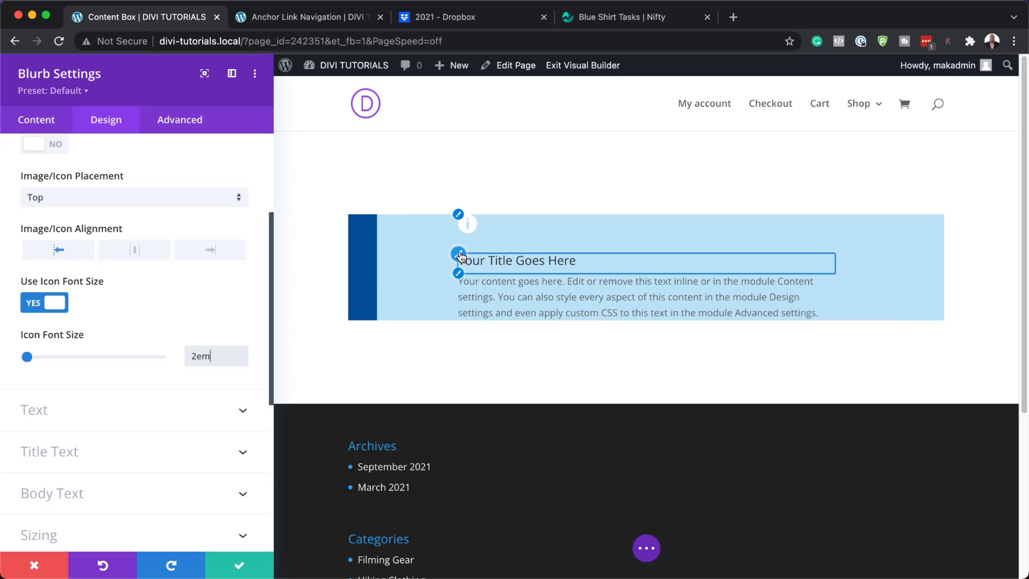
left_click(465, 260)
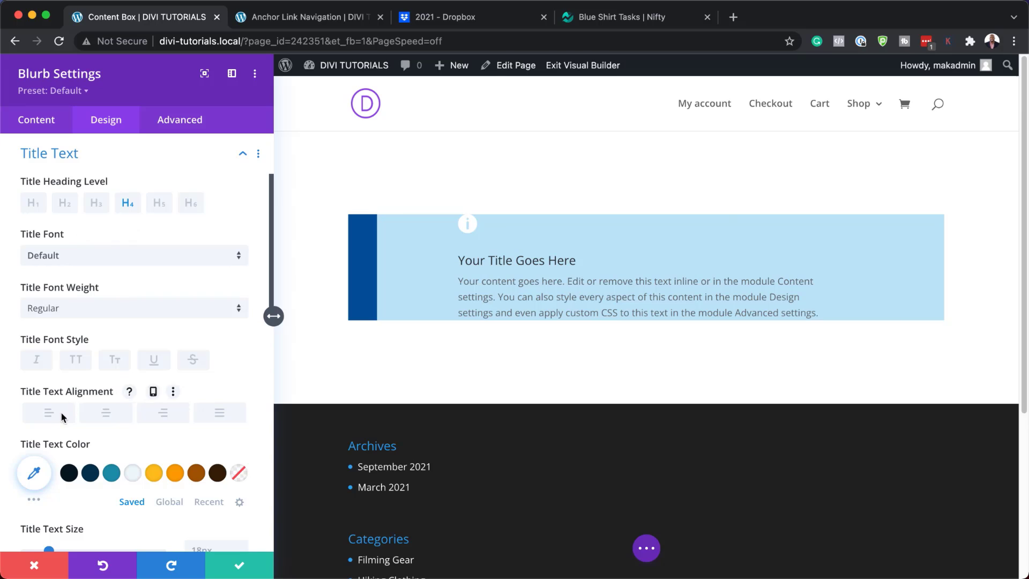
left_click(33, 473)
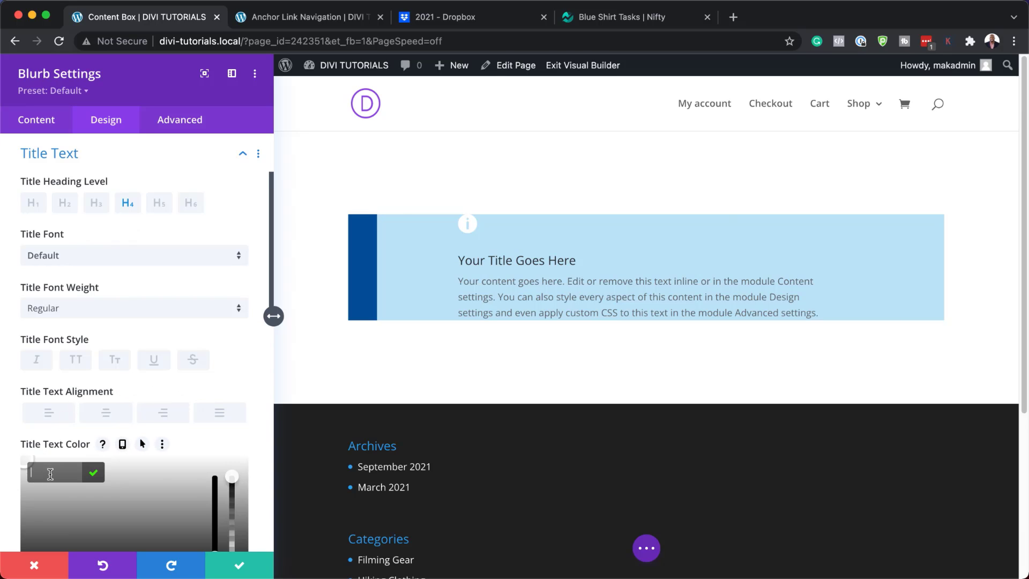
type("#00529b")
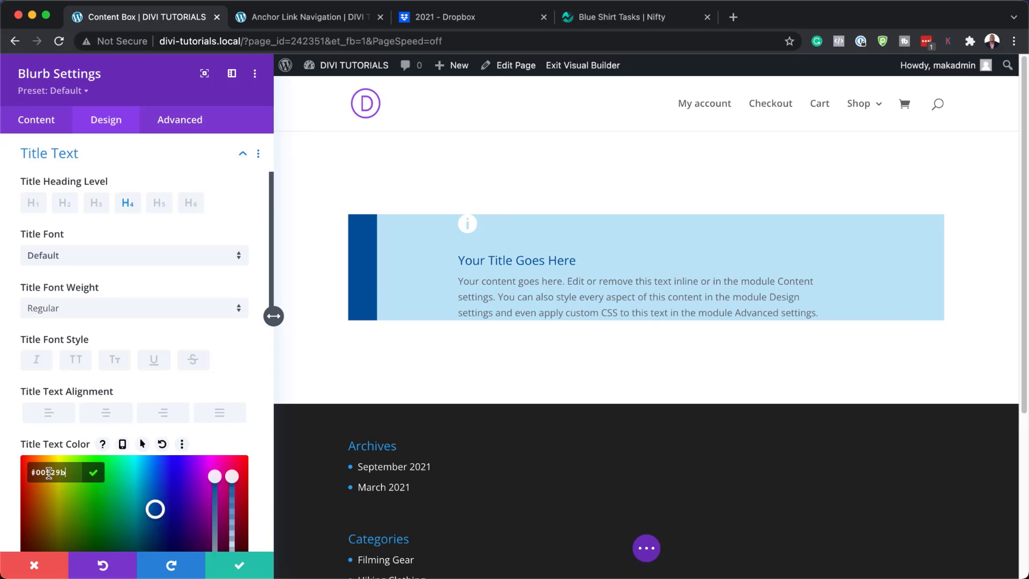
- Set the title text size to 1.5em
scroll(187, 317, "down", 3)
scroll(188, 317, "down", 5)
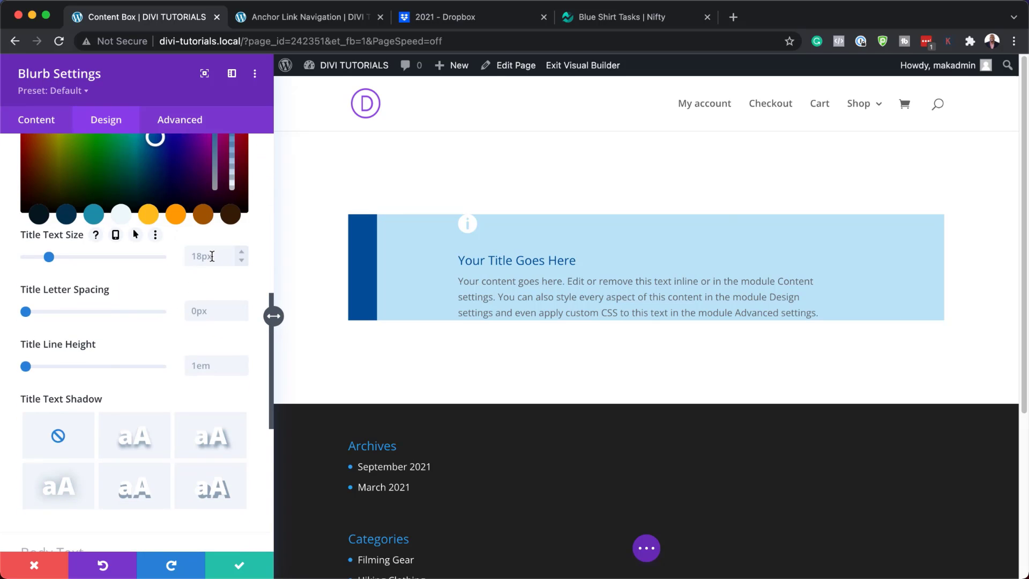
scroll(212, 255, "down", 2)
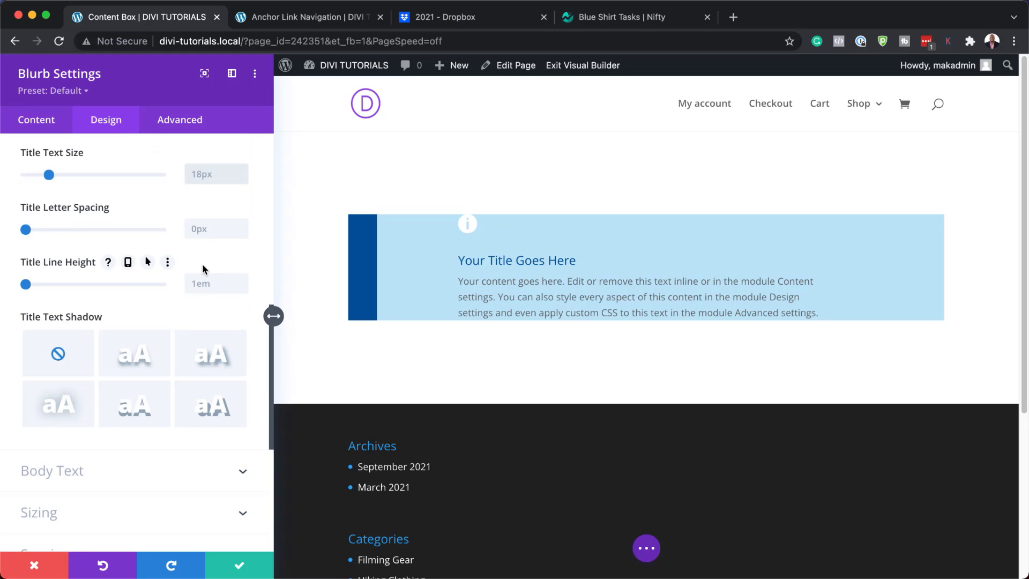
type("1.5em")
left_click(210, 283)
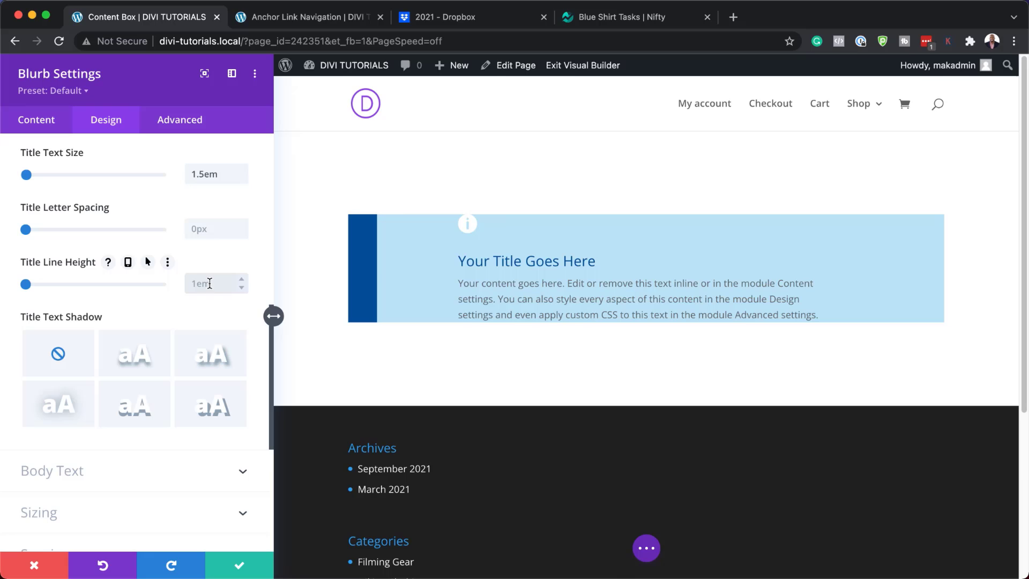
- Give the title a 2em line height and colour the body text dark blue #00529b
type("2em")
scroll(157, 460, "down", 2)
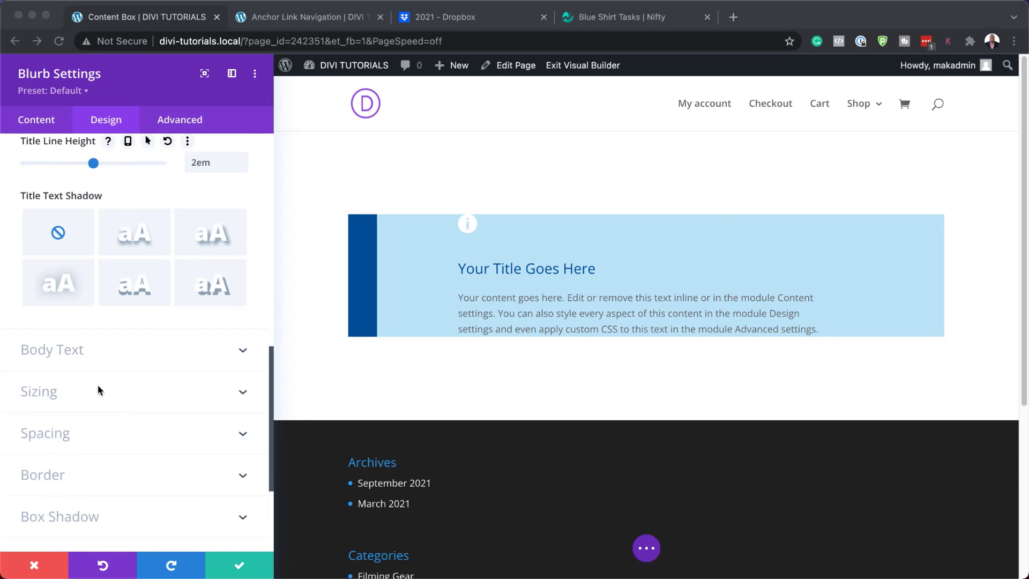
left_click(69, 351)
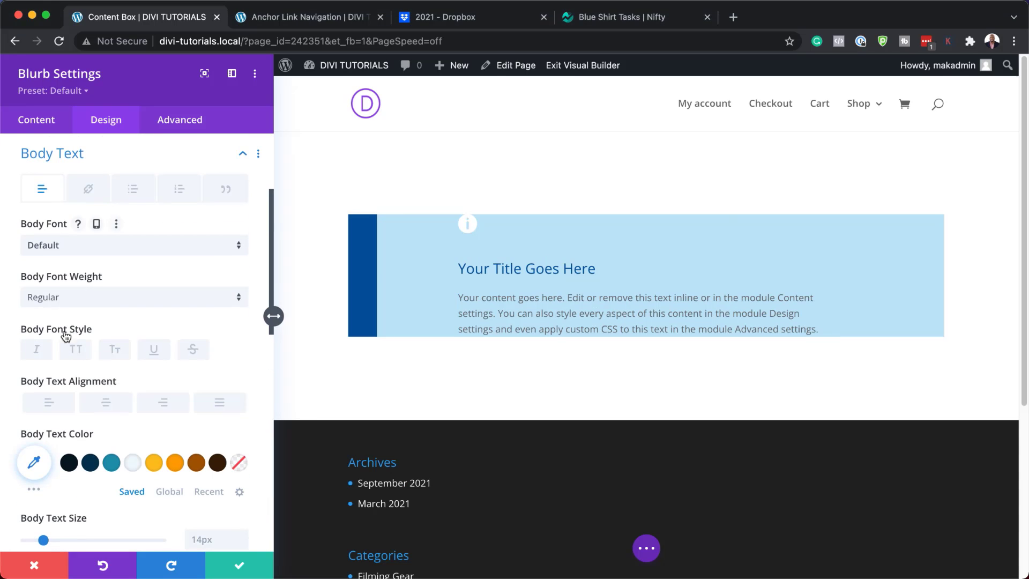
left_click(33, 460)
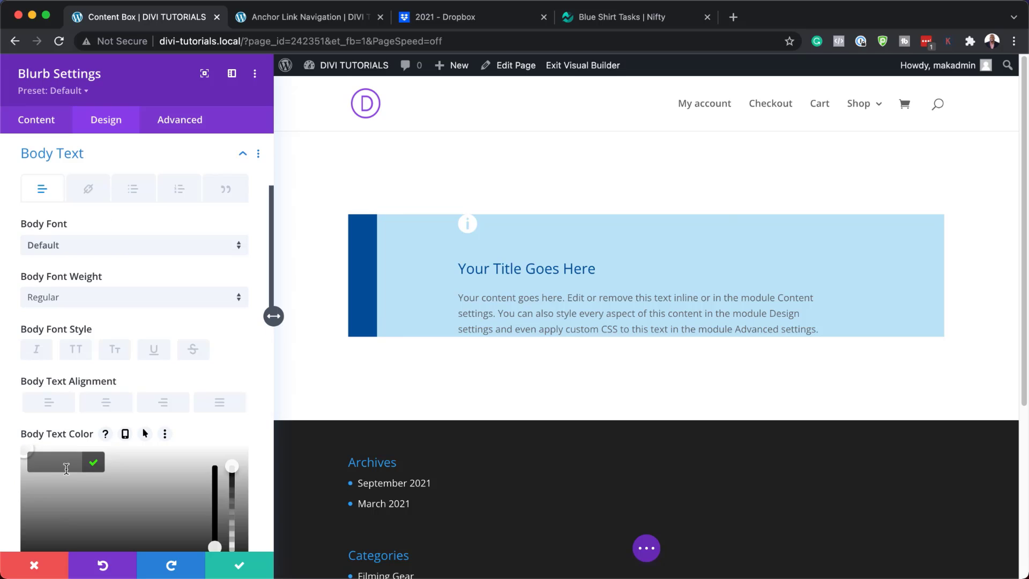
type("#00529b")
key("Return")
- Set the body text size to 1em and body line height to 2em
scroll(159, 484, "down", 3)
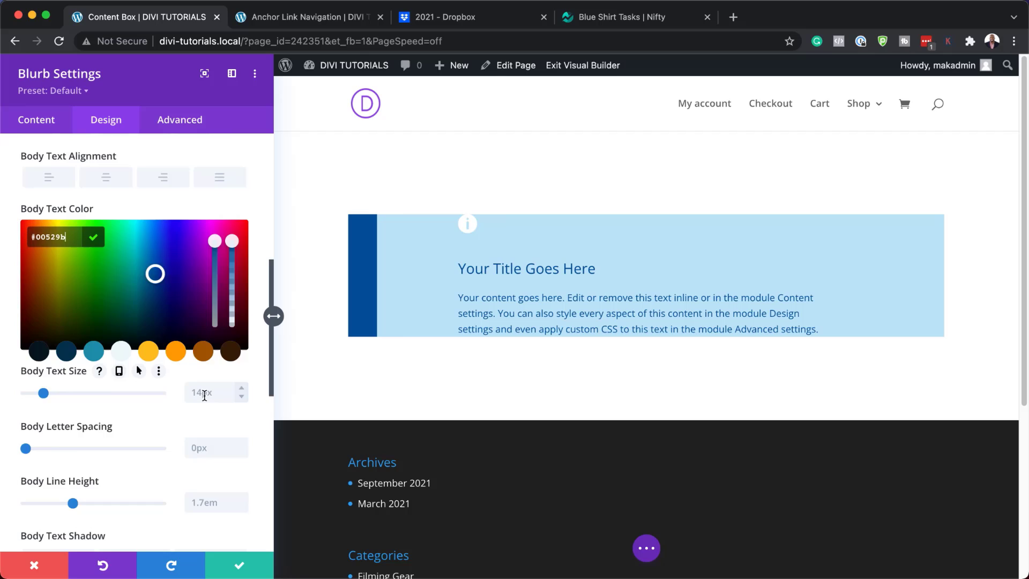
left_click(204, 394)
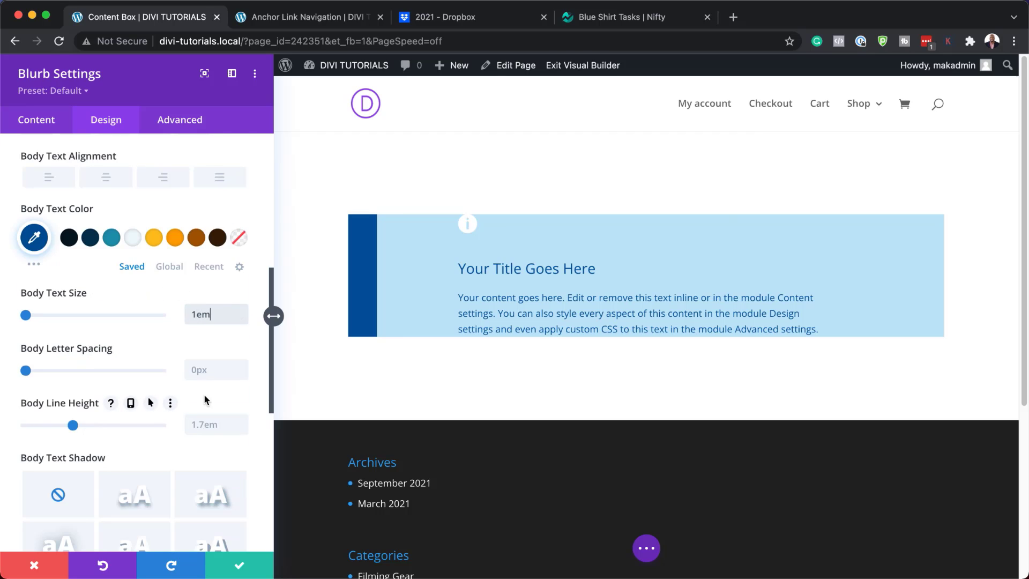
left_click(215, 423)
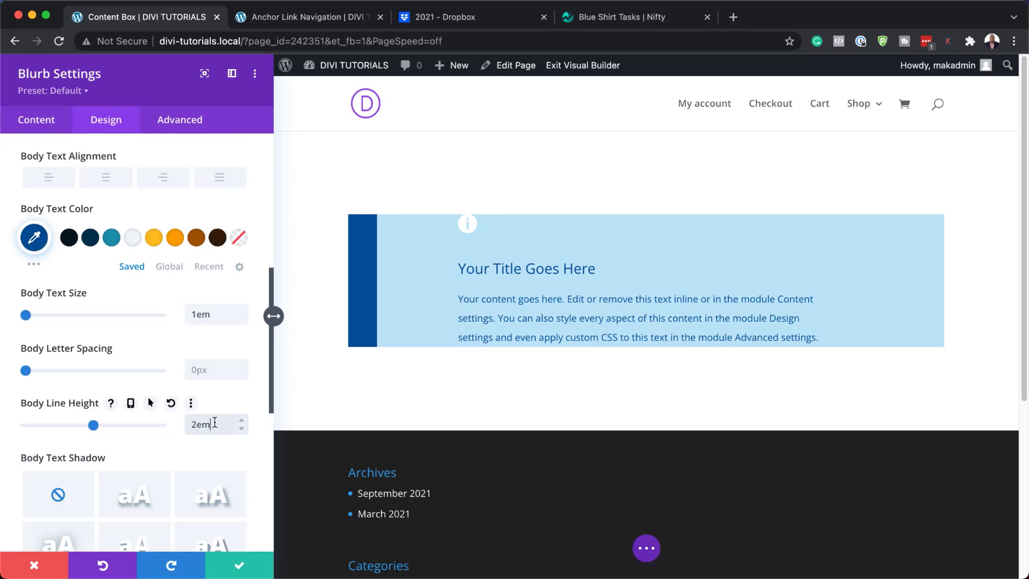
- Set the blurb's Content Width to 100%, Width to 700px, and centre its module alignment
scroll(118, 389, "up", 7)
scroll(119, 395, "up", 1)
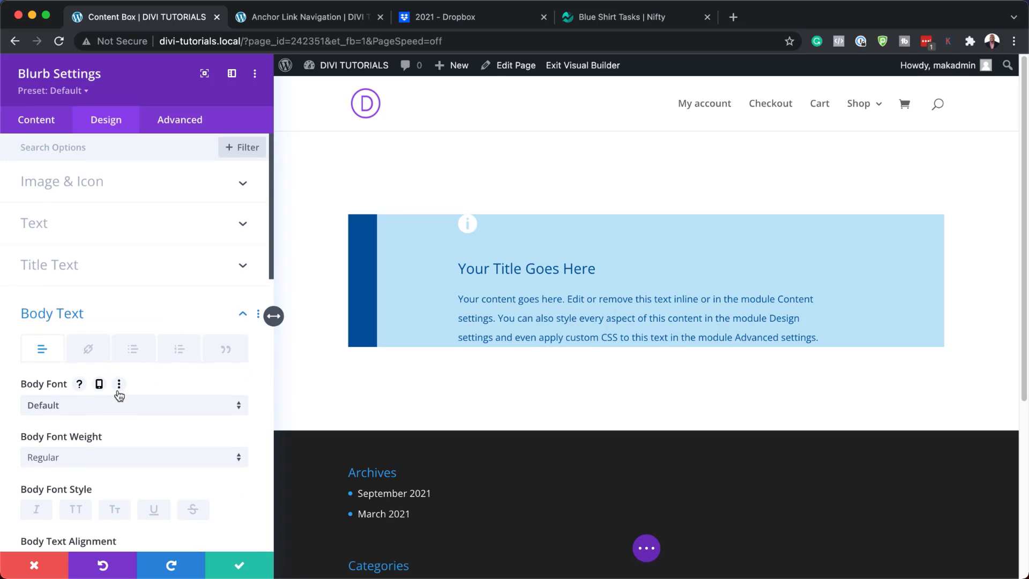
scroll(138, 418, "down", 15)
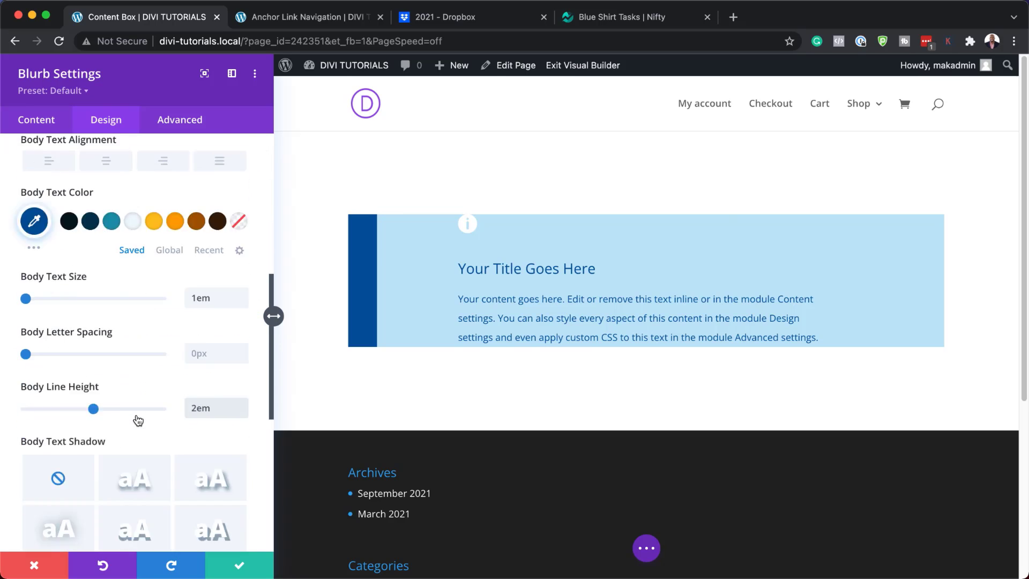
scroll(138, 420, "down", 5)
left_click(75, 305)
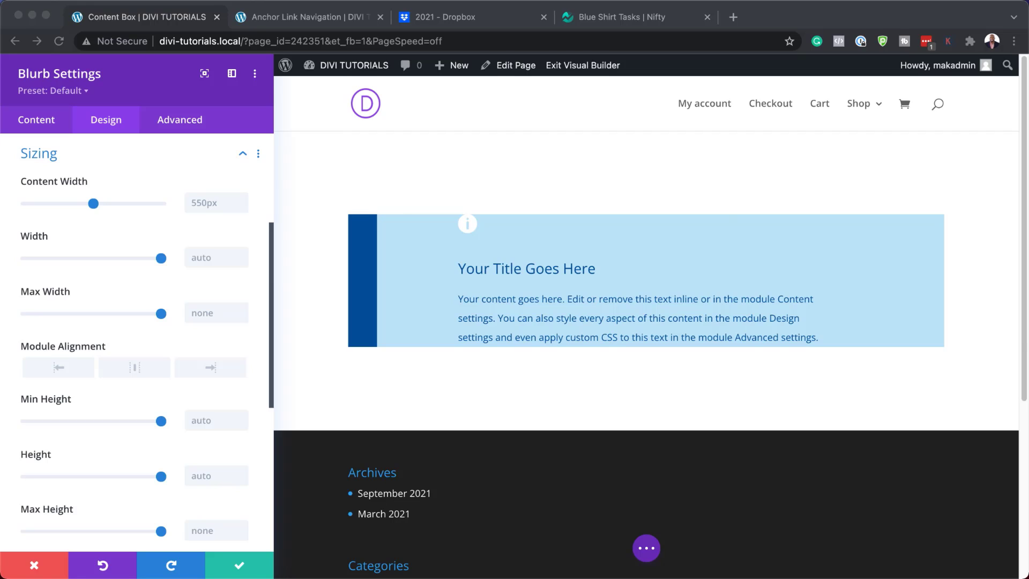
left_click(207, 203)
type("100%")
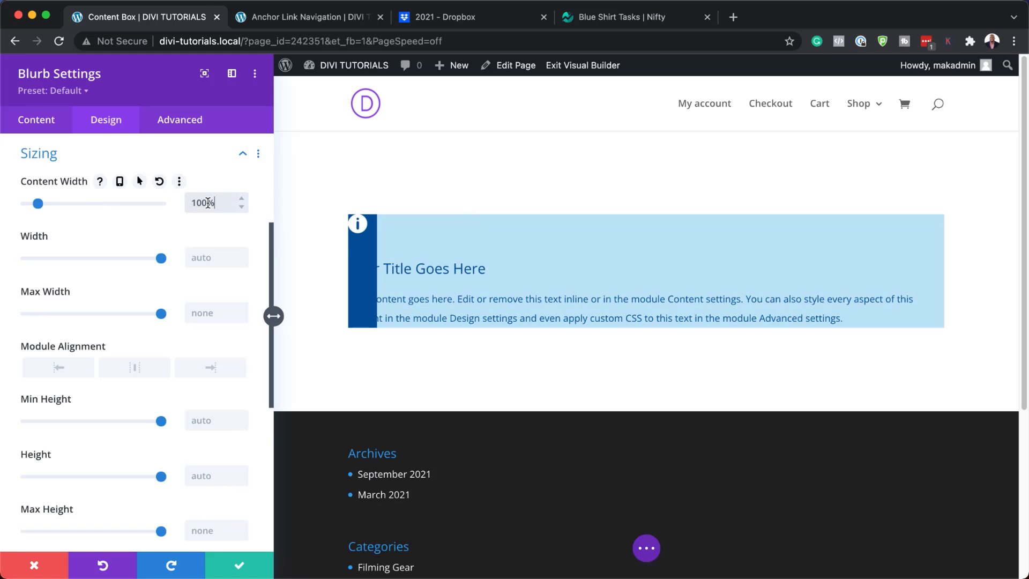
left_click(208, 259)
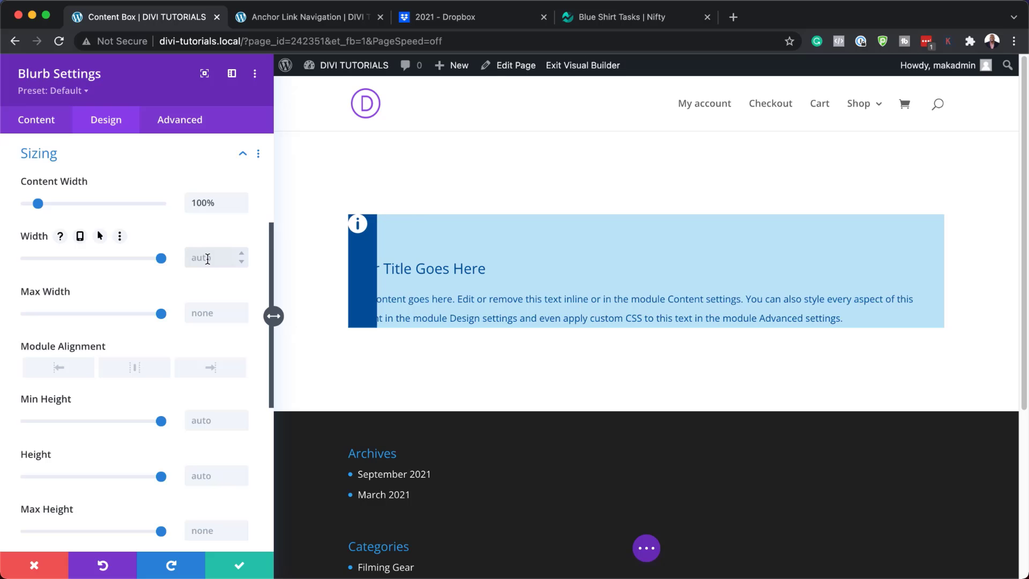
type("700px")
left_click(134, 371)
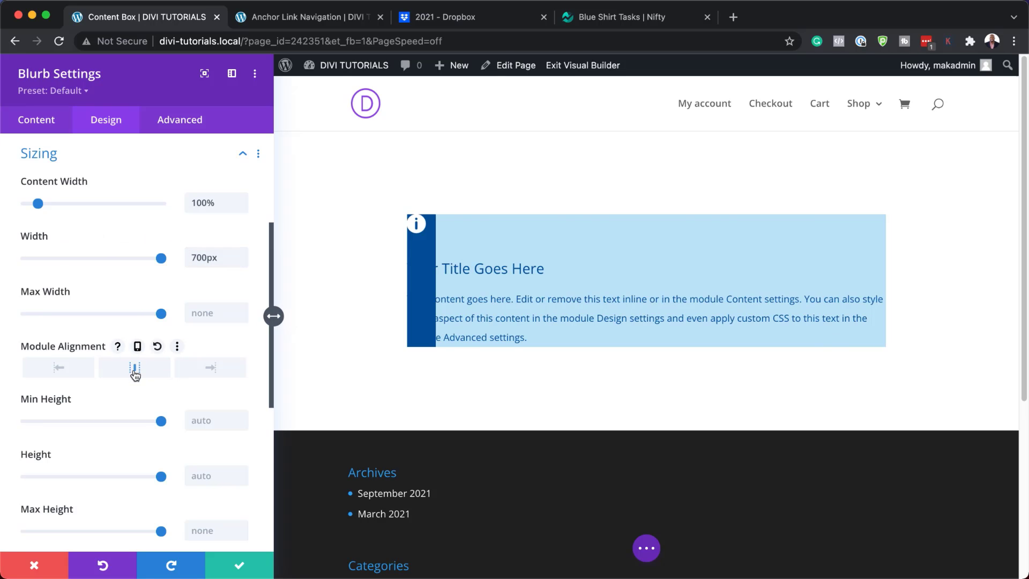
scroll(122, 501, "down", 4)
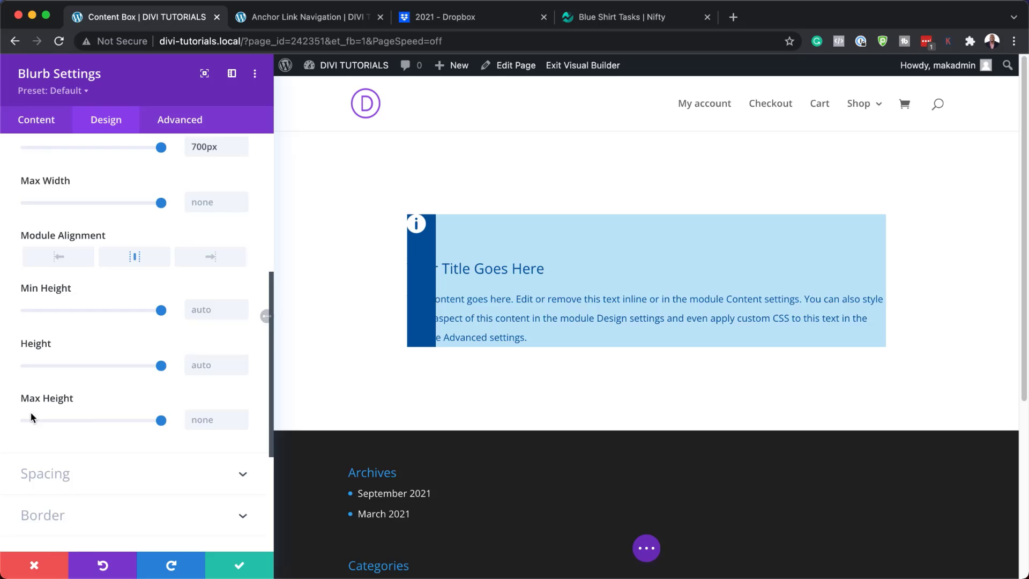
- Give the blurb padding of 2em top and bottom (linked), 5em left and 2em right
scroll(108, 422, "down", 3)
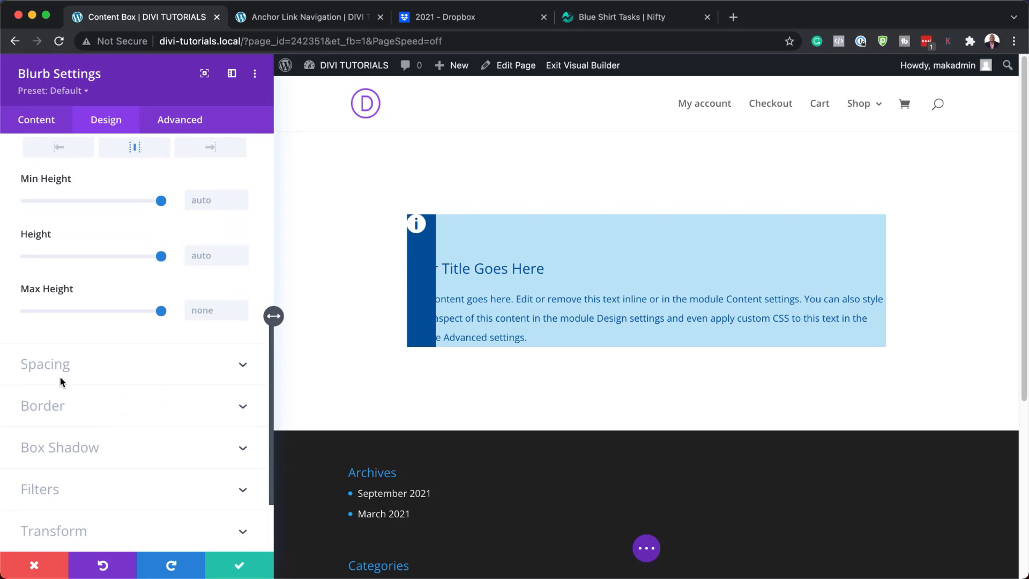
left_click(61, 370)
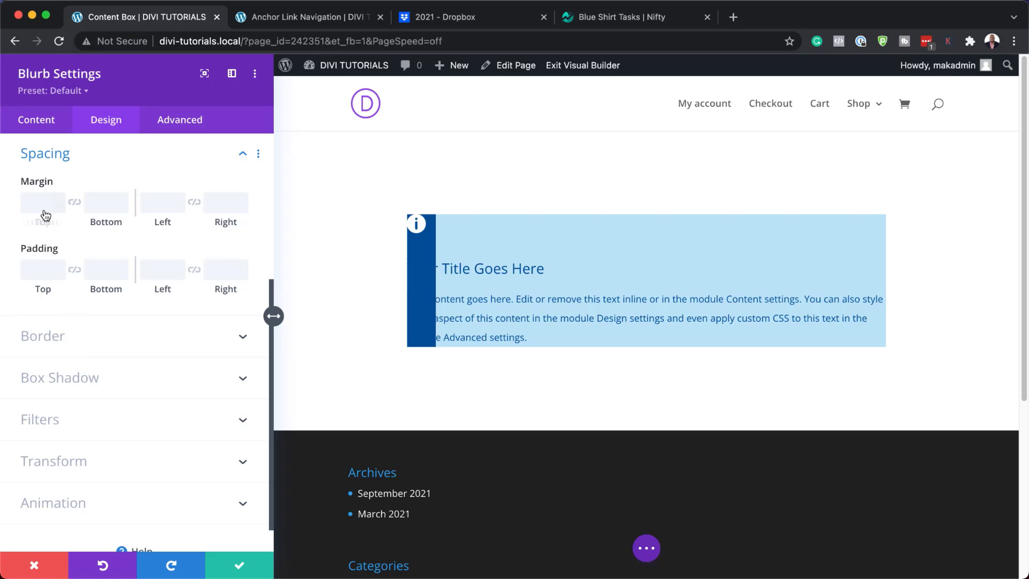
left_click(41, 270)
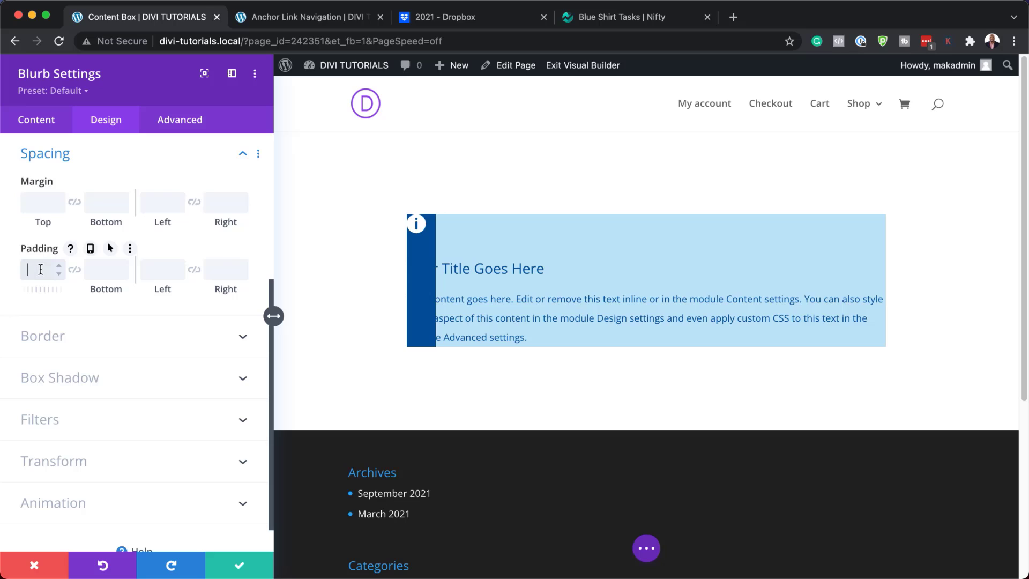
type("2em")
left_click(74, 270)
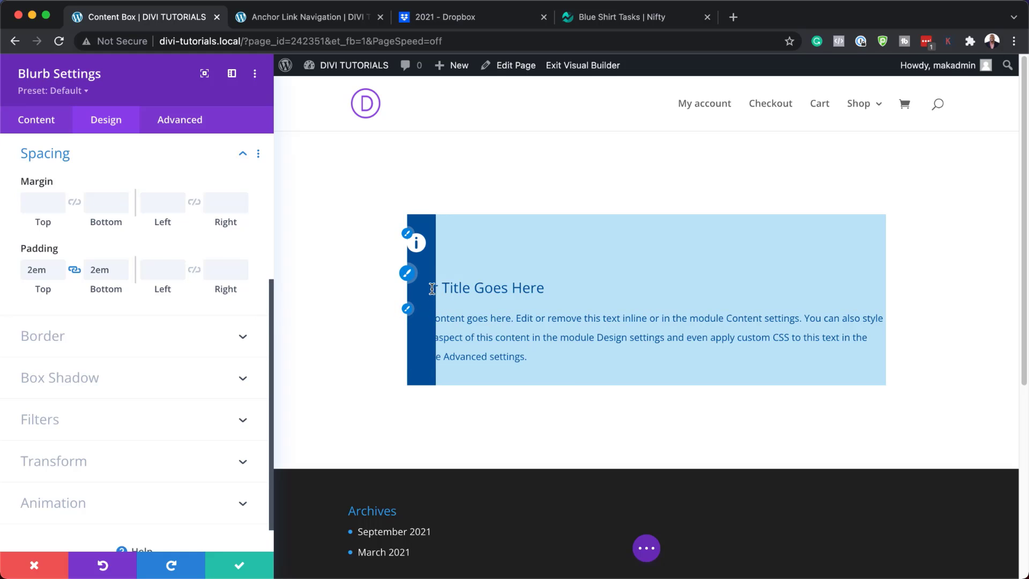
left_click(159, 268)
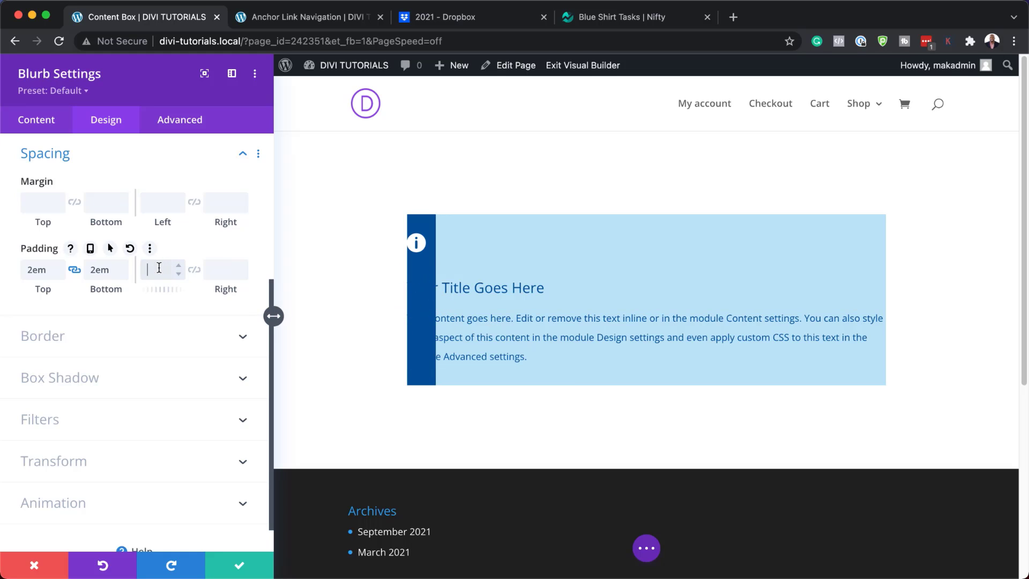
type("5em")
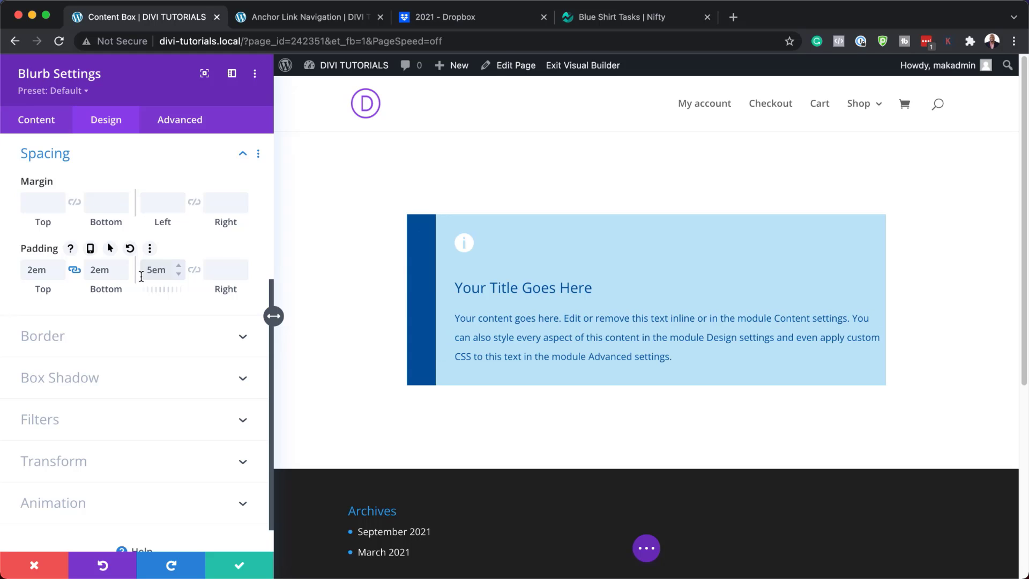
left_click(216, 269)
type("2em")
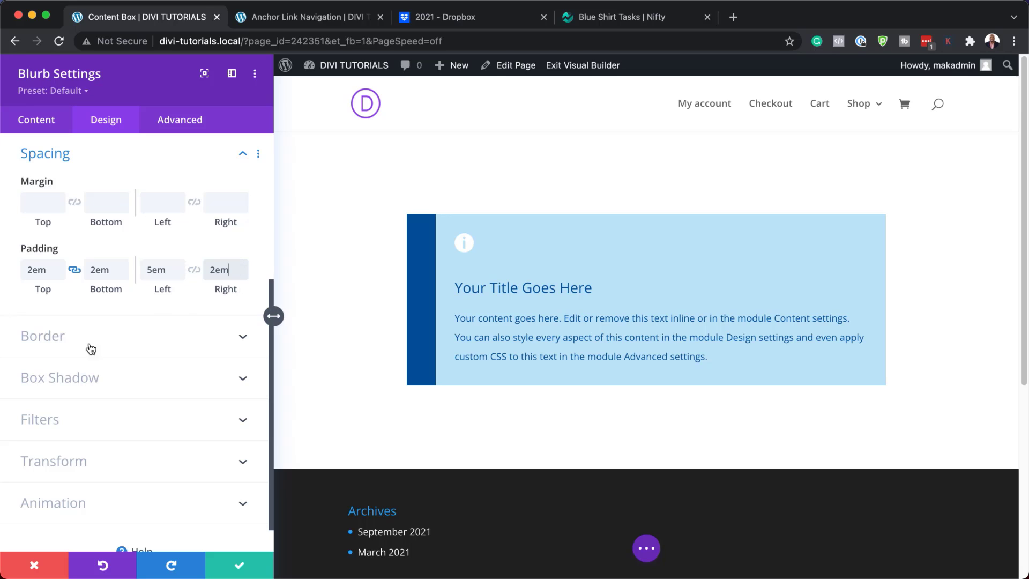
- Apply the second box-shadow preset with 0px vertical offset, 88px blur and -10px spread
left_click(83, 381)
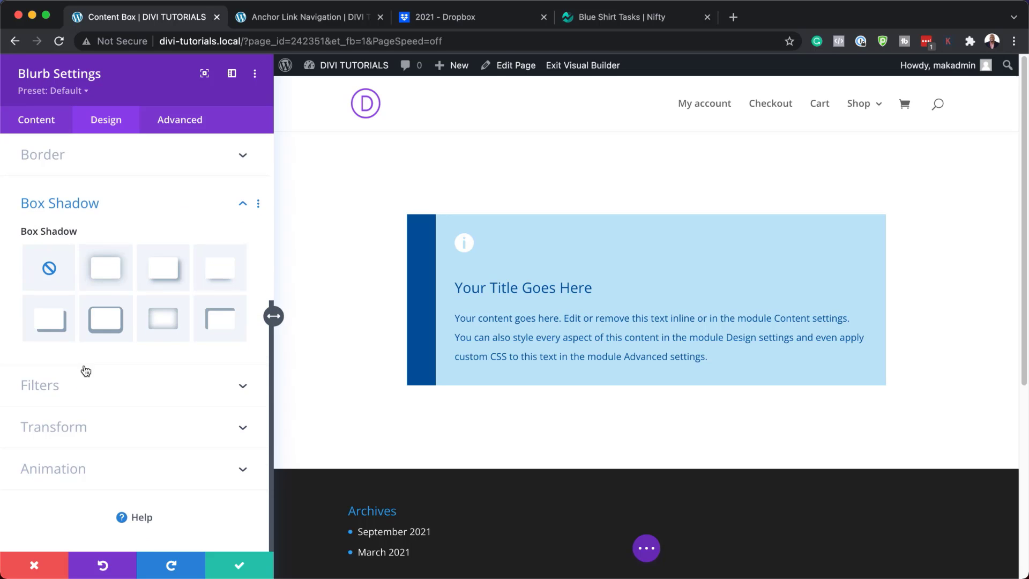
left_click(114, 263)
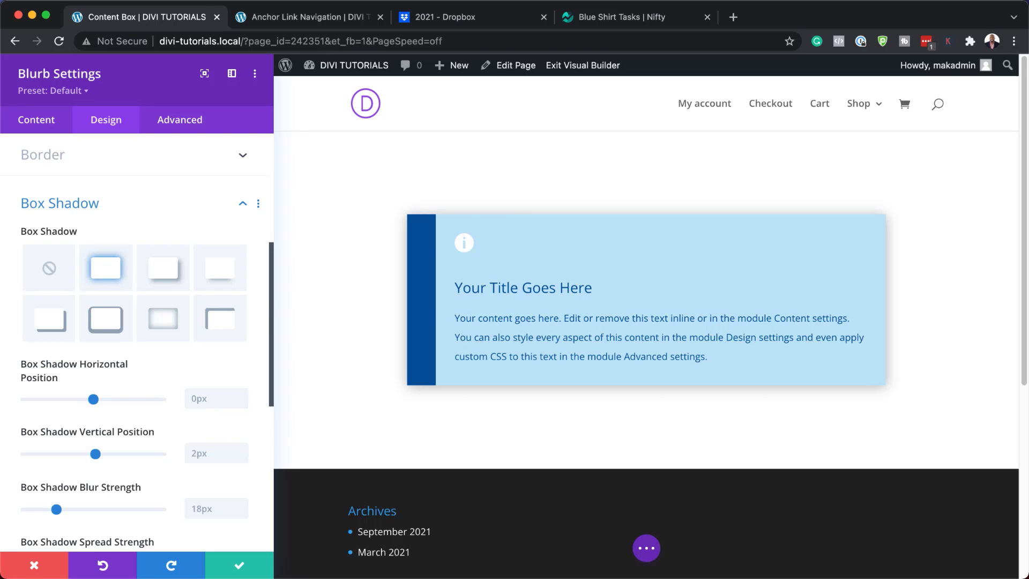
double_click(210, 454)
type("0px")
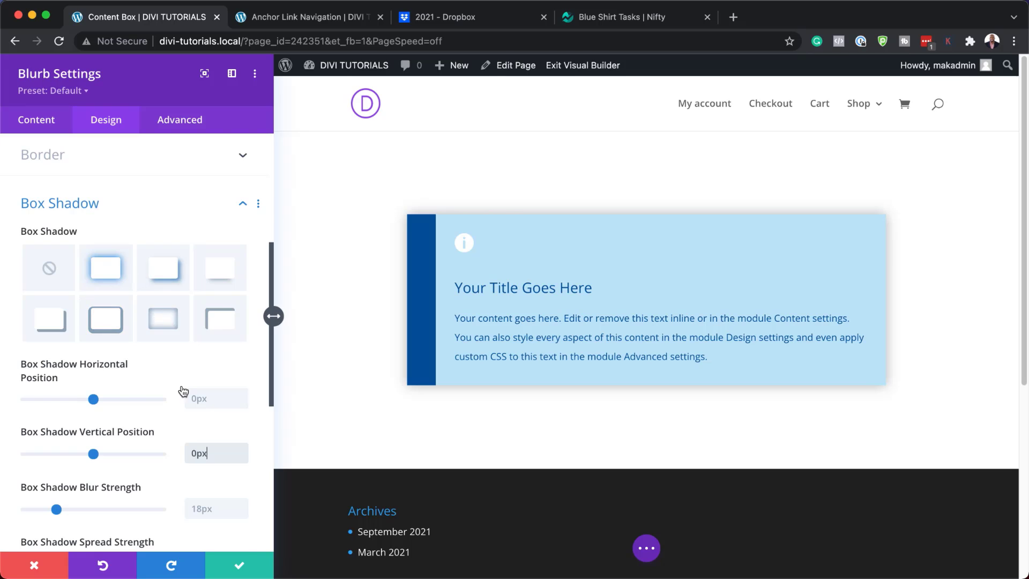
scroll(193, 410, "down", 4)
left_click(202, 367)
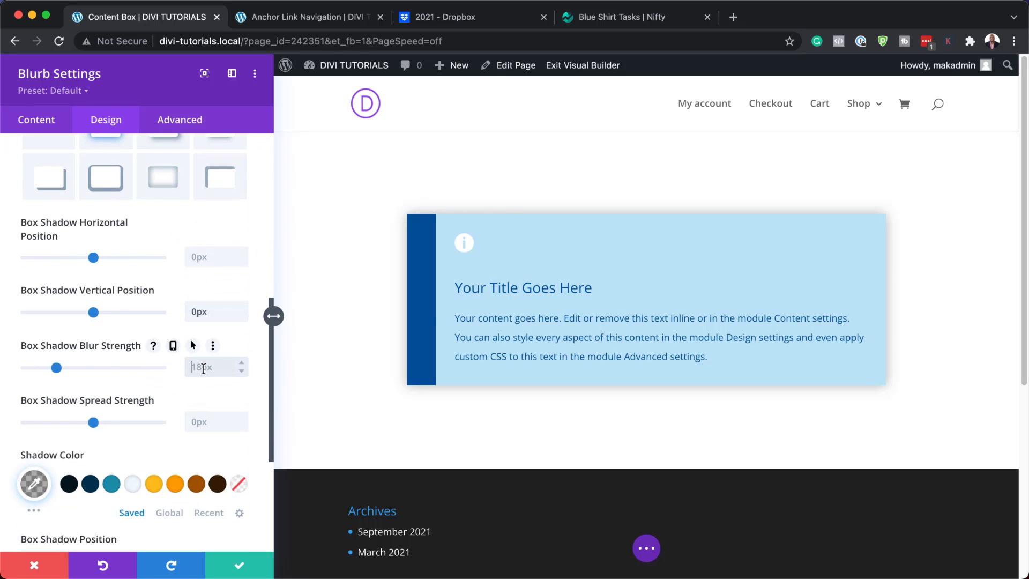
type("88")
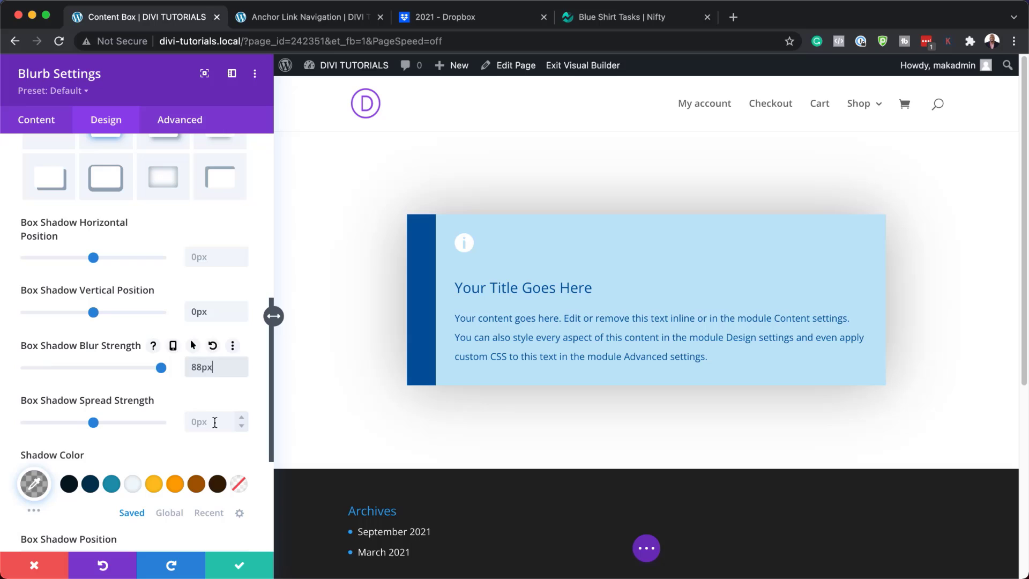
left_click(212, 424)
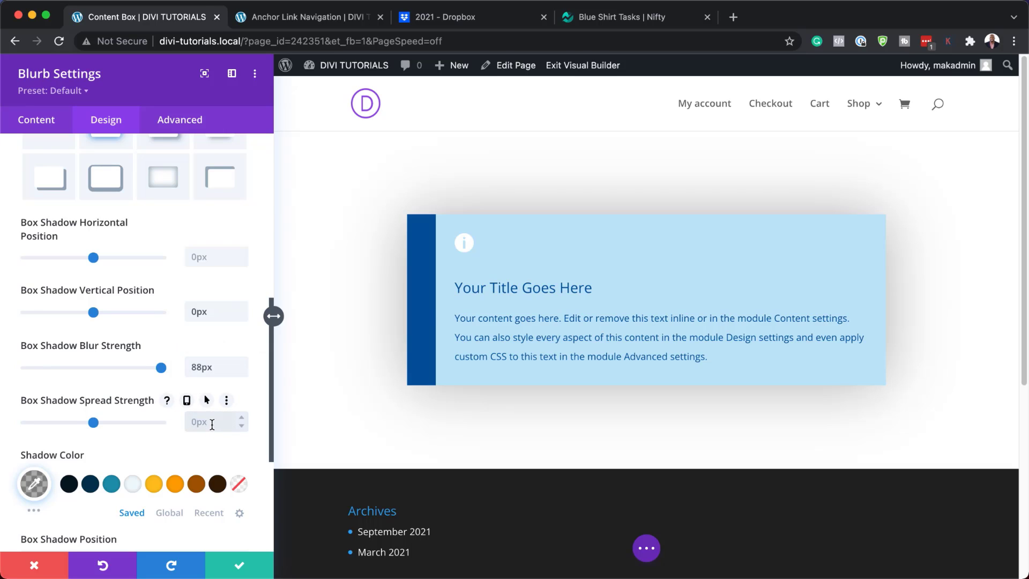
type("-10")
key("Return")
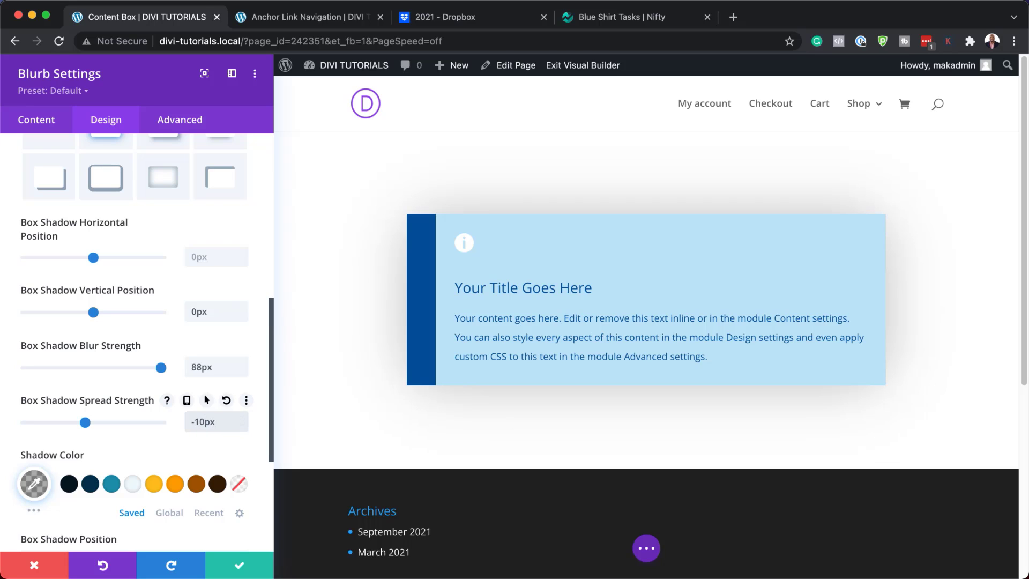
- Set the shadow colour to rgba(0,0,0,0.17)
left_click(32, 485)
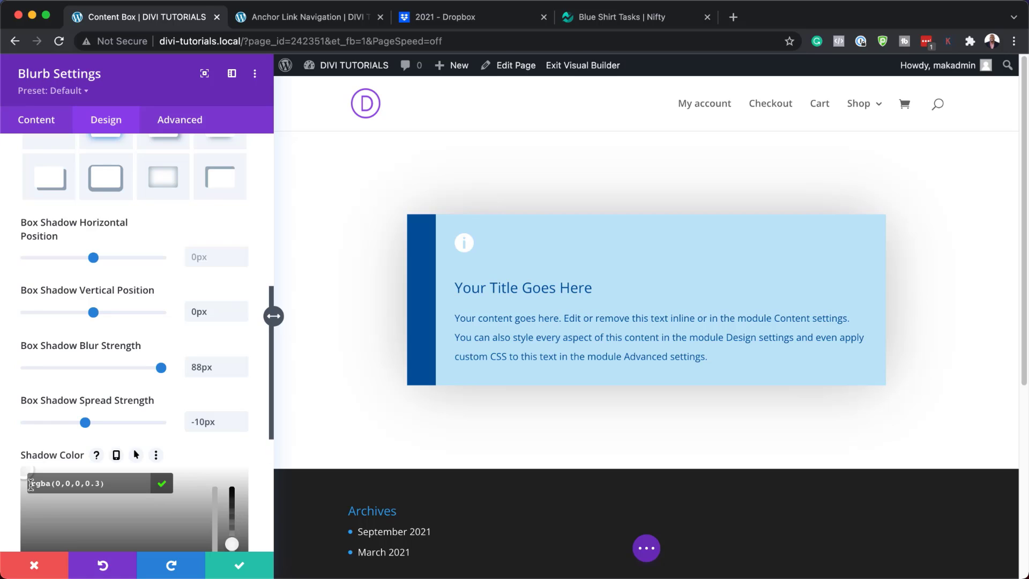
left_click(100, 484)
key("BackSpace")
type("17")
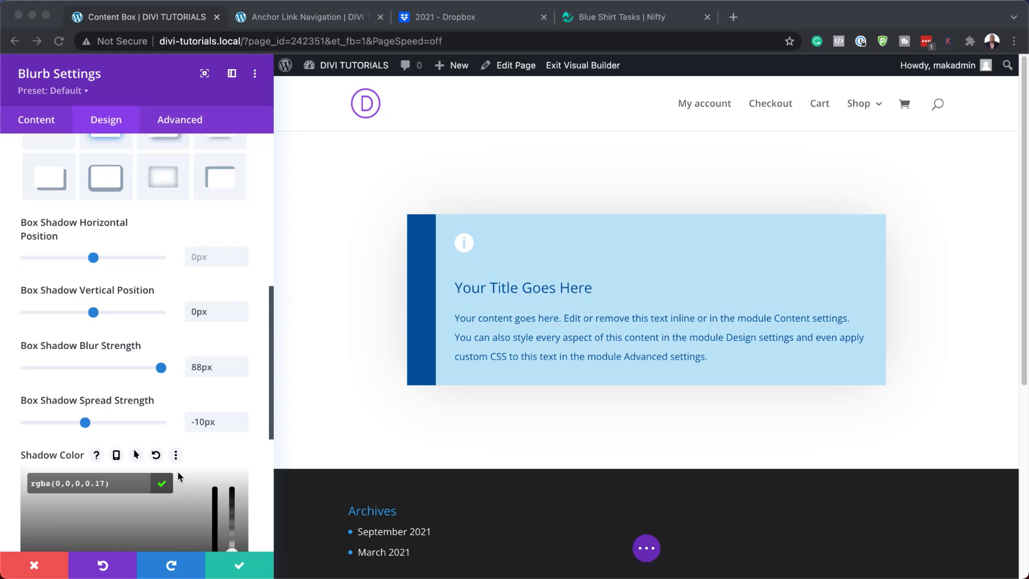
scroll(178, 470, "down", 3)
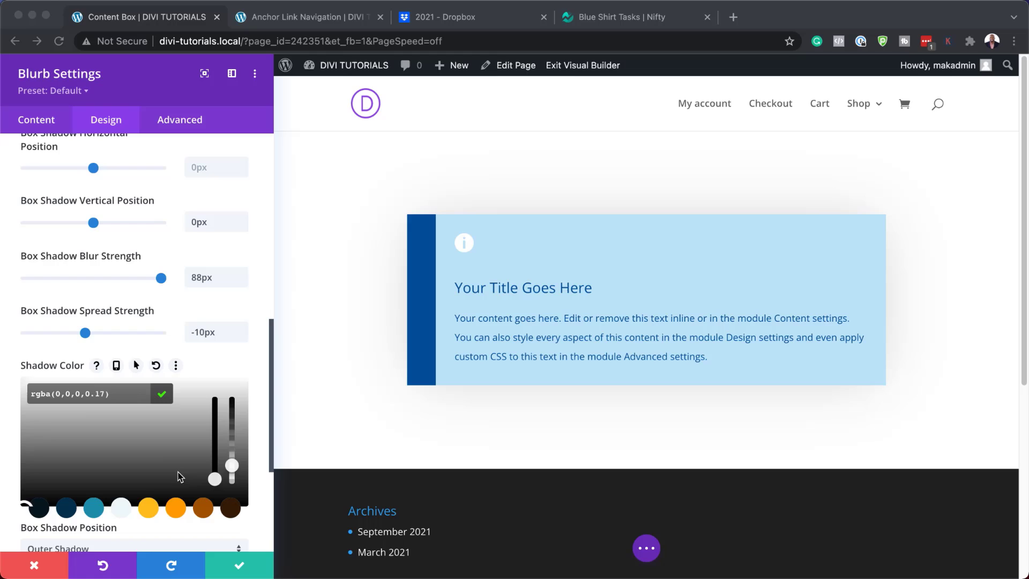
scroll(179, 476, "down", 1)
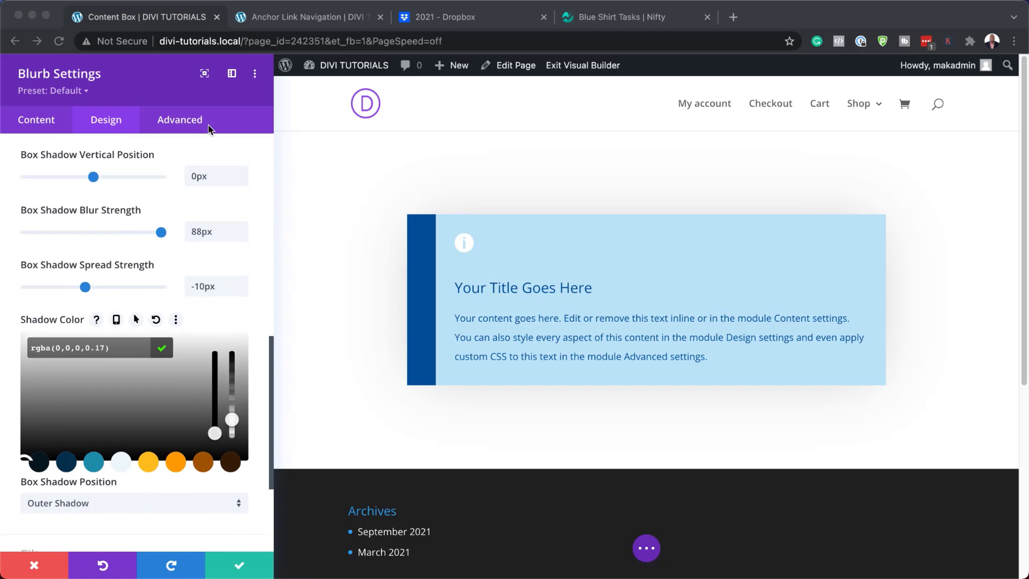
- Paste the #00529b circle and translateX(-3.75em) CSS into the Blurb Image custom CSS
left_click(183, 121)
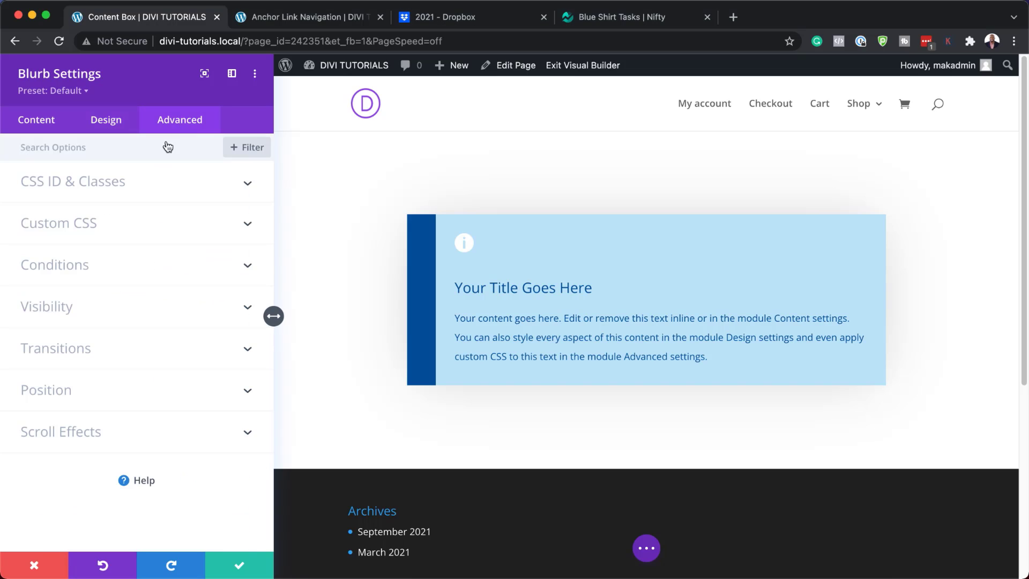
left_click(86, 223)
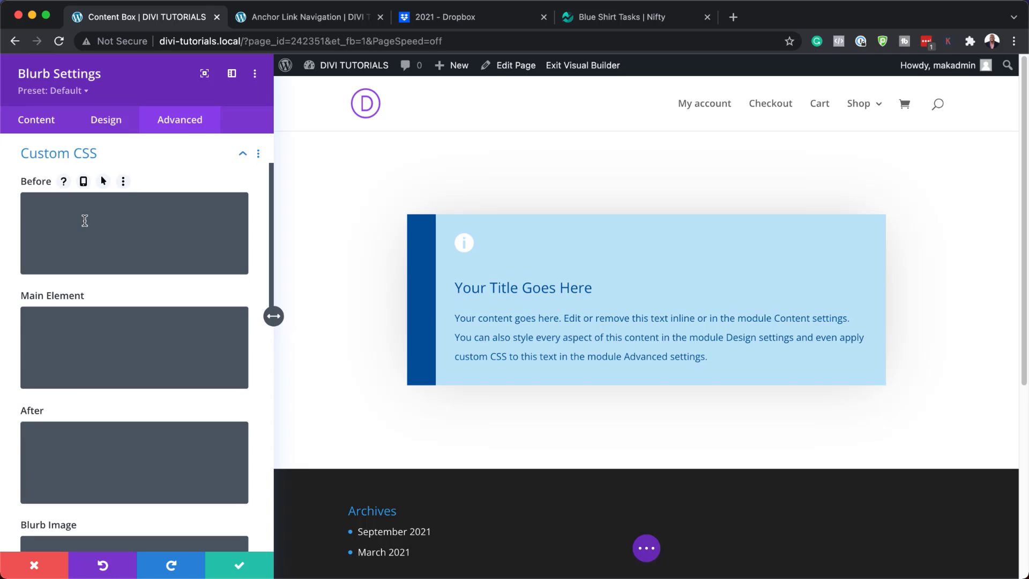
scroll(161, 335, "down", 5)
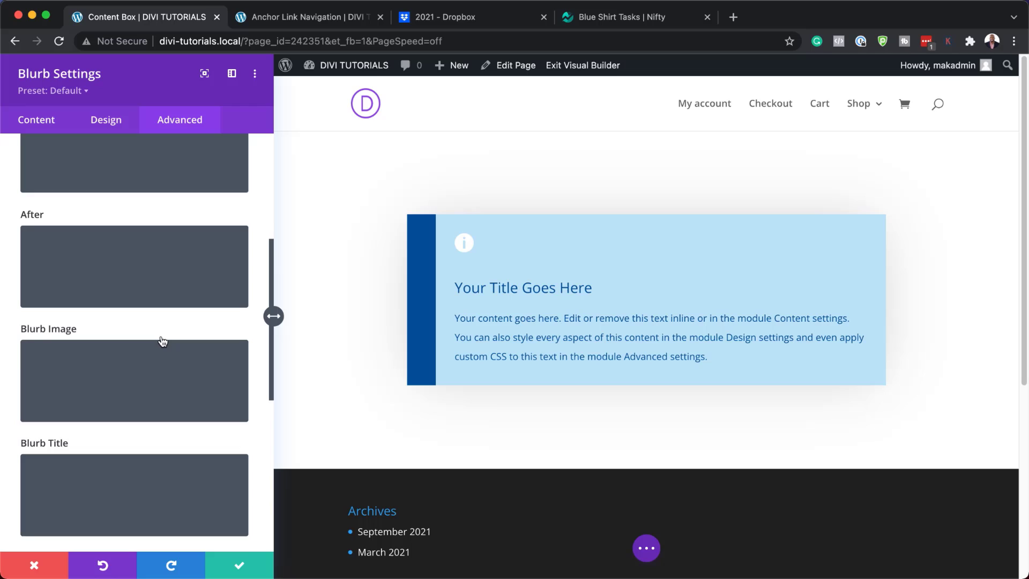
scroll(163, 341, "down", 3)
left_click(47, 245)
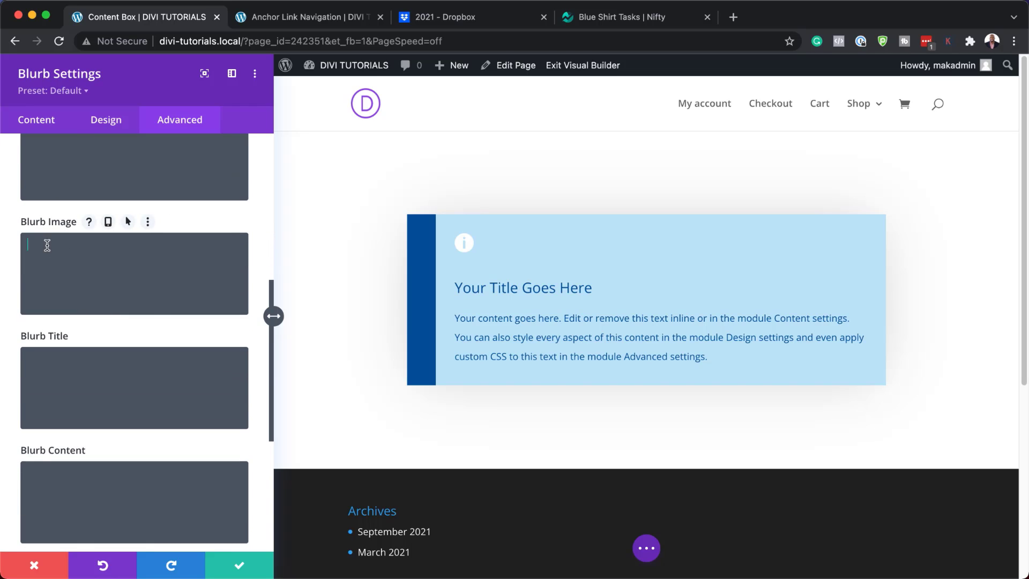
key("super+v")
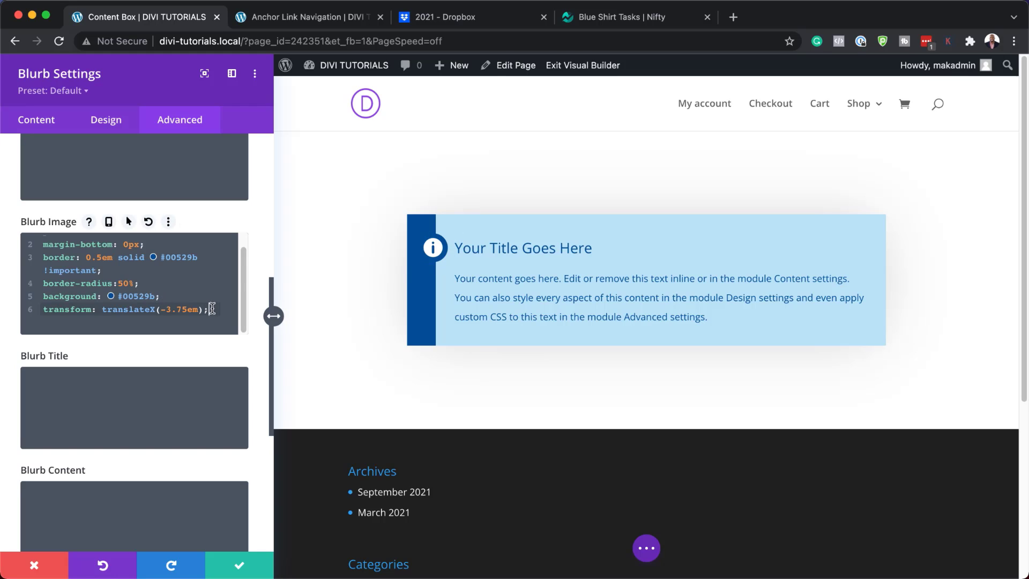
left_click_drag(212, 310, 19, 232)
key("super+c")
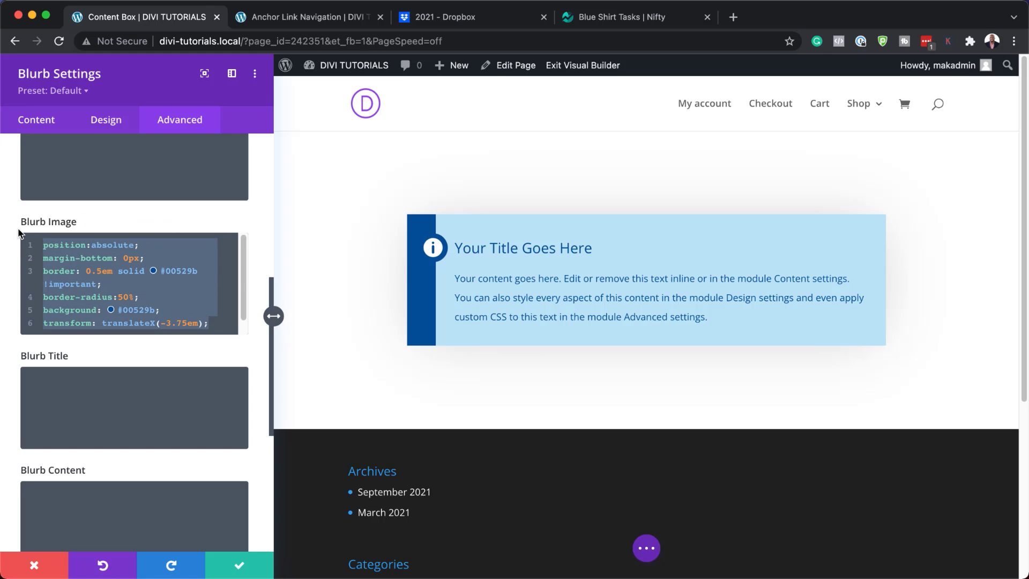
key("BackSpace")
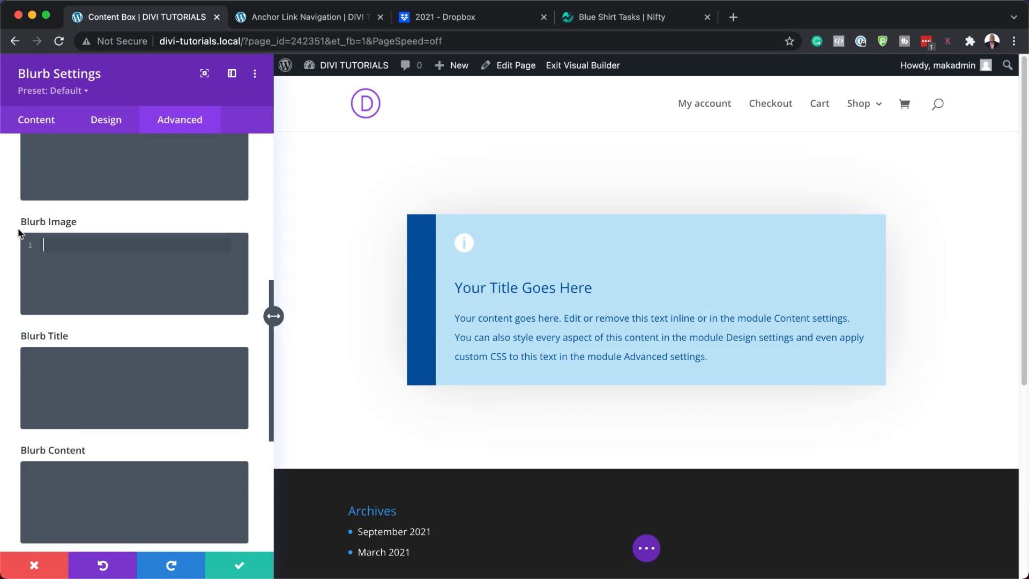
key("super+v")
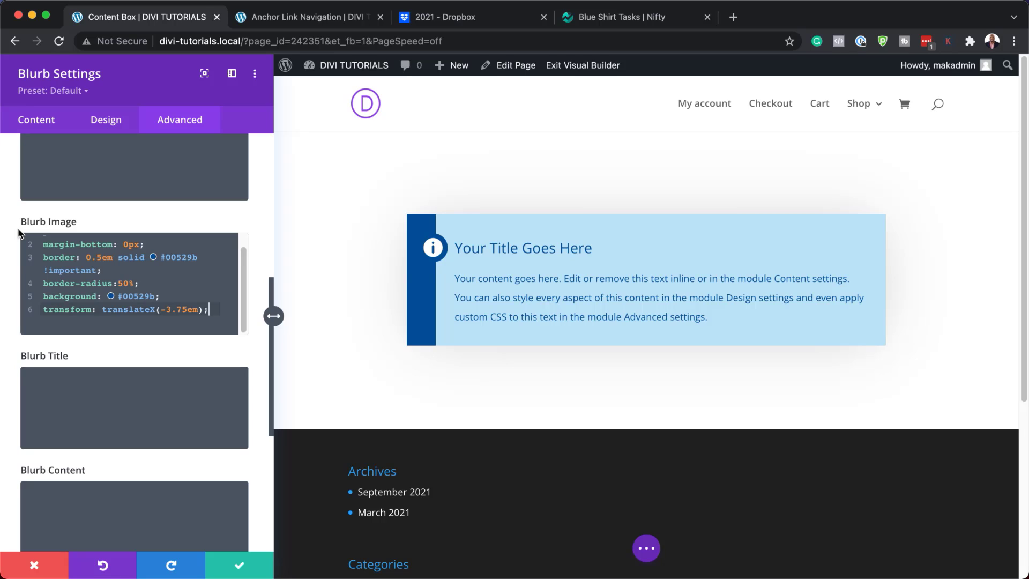
- Save the blurb settings and duplicate the blurb below the original
left_click(239, 564)
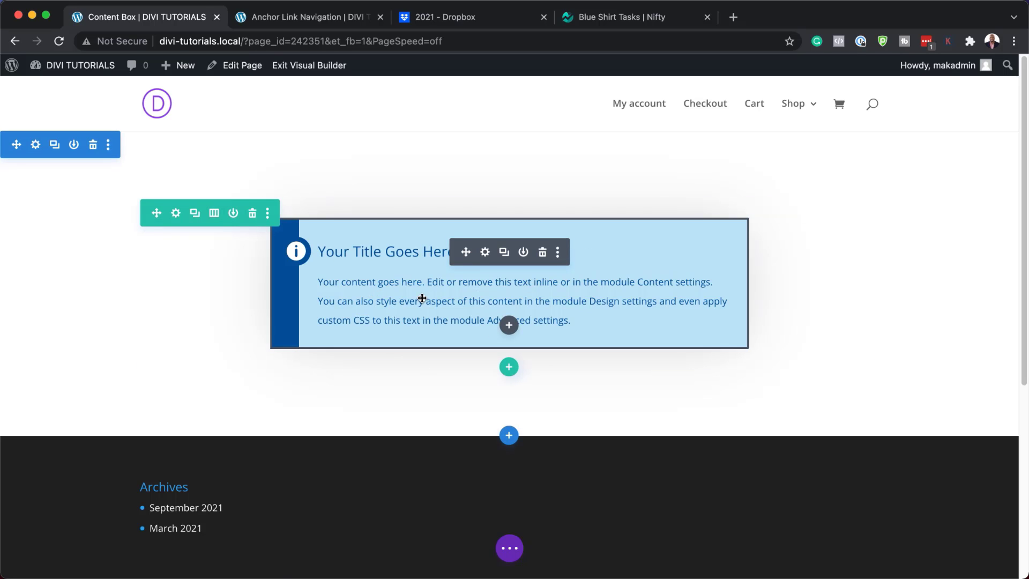
left_click(504, 252)
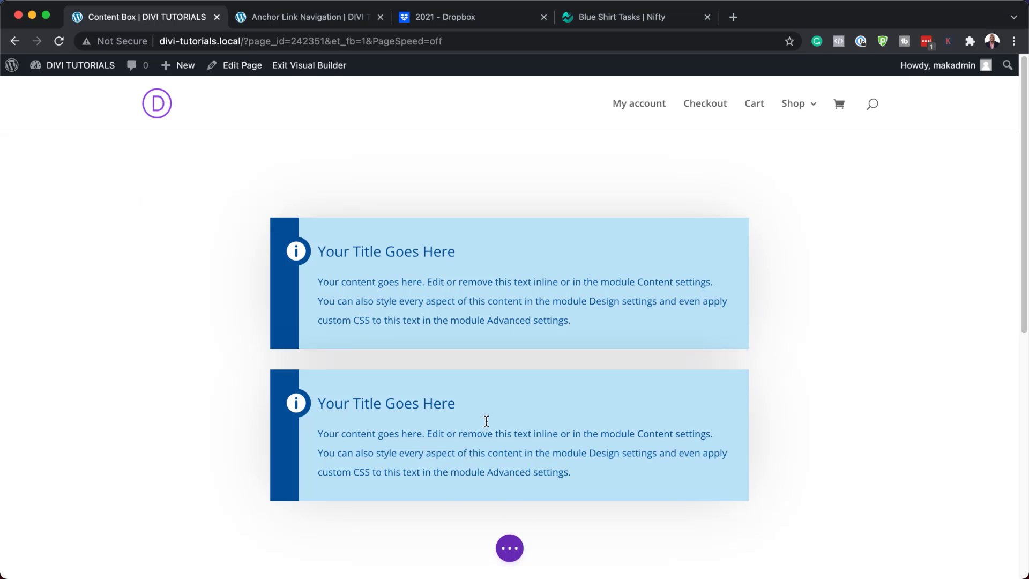
- Replace the second blurb's Blurb Image custom CSS with margin-bottom: 0px
mouse_move(485, 417)
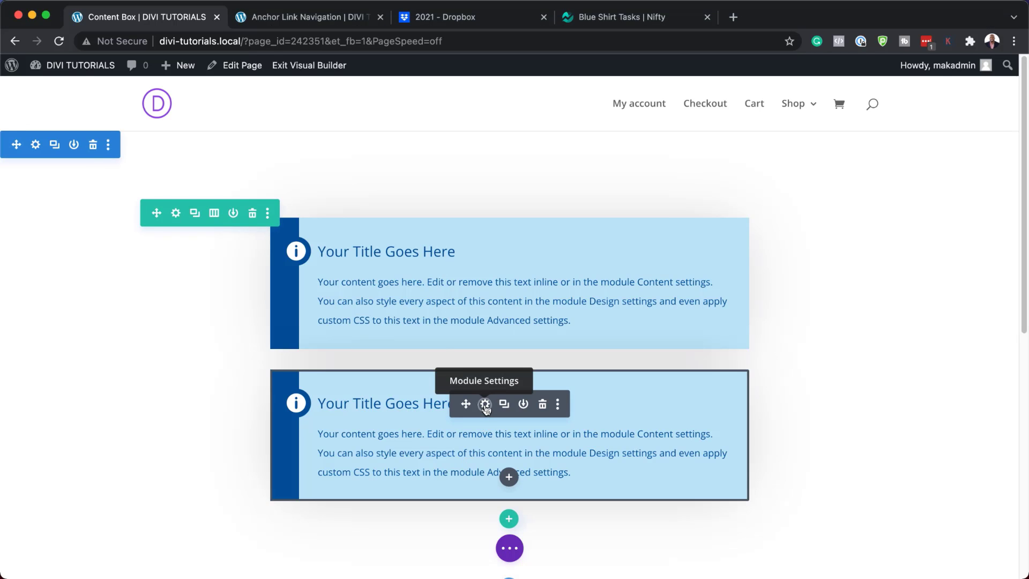
left_click(485, 405)
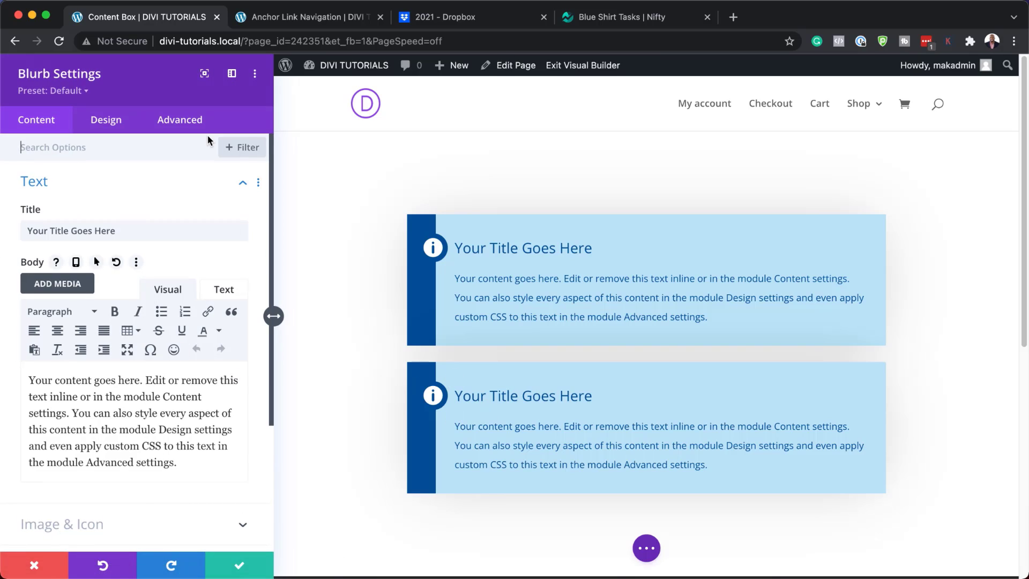
left_click(196, 127)
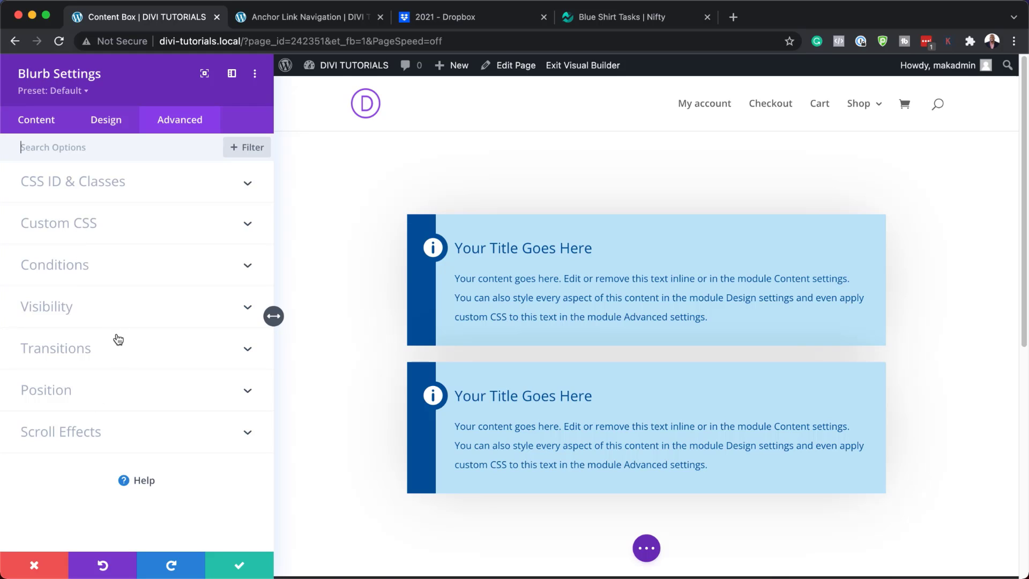
left_click(57, 225)
scroll(124, 491, "down", 5)
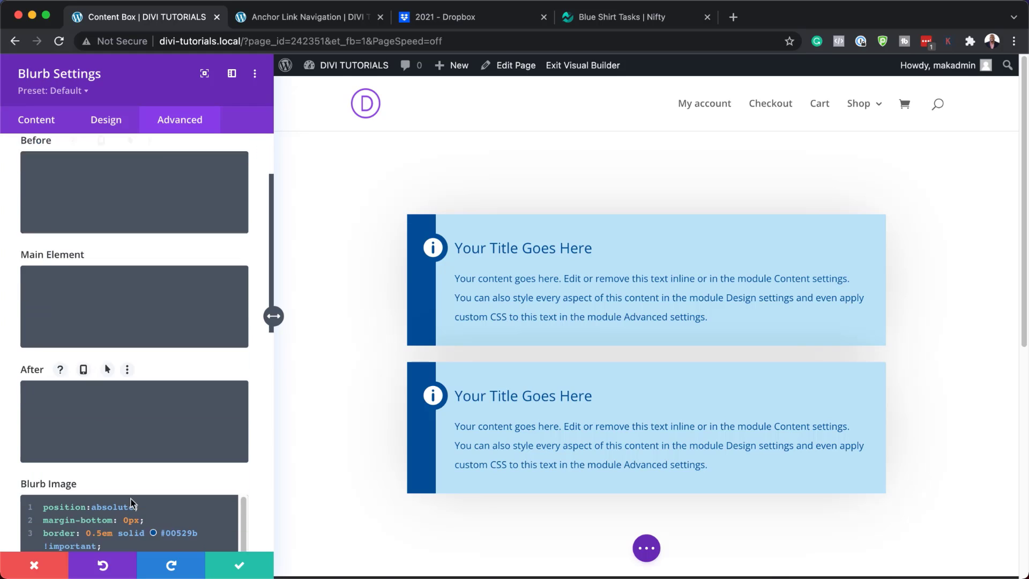
left_click_drag(39, 360, 212, 474)
key("BackSpace")
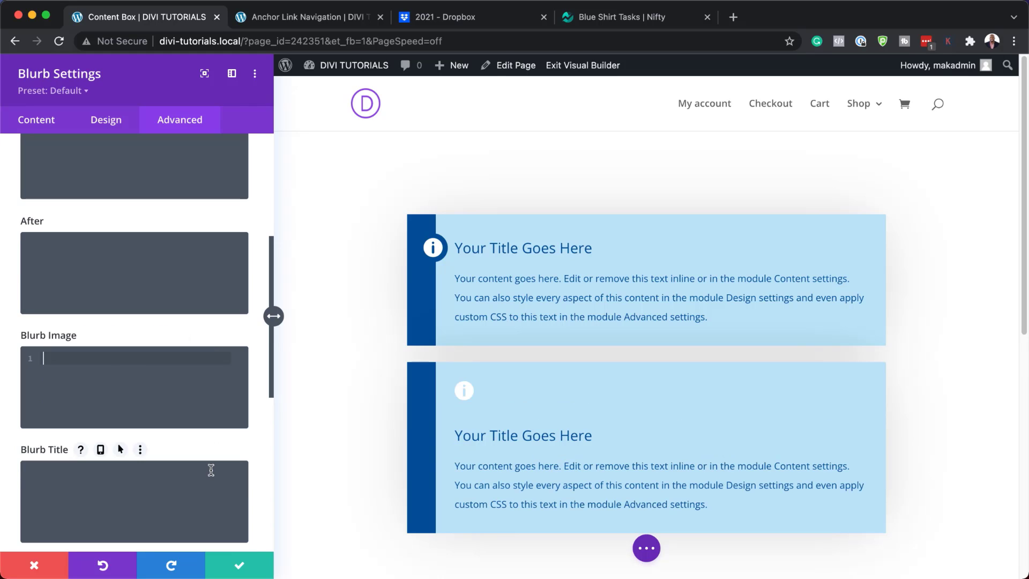
type("margin-bottom: 0px;")
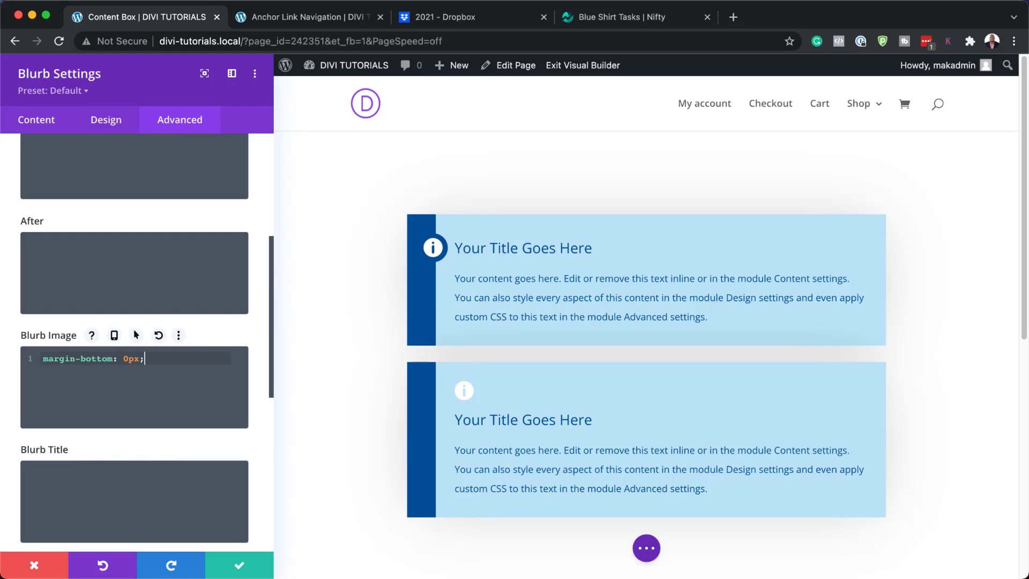
- Paste the 5em auto grid layout rules into the Blurb Content custom CSS
scroll(181, 413, "down", 10)
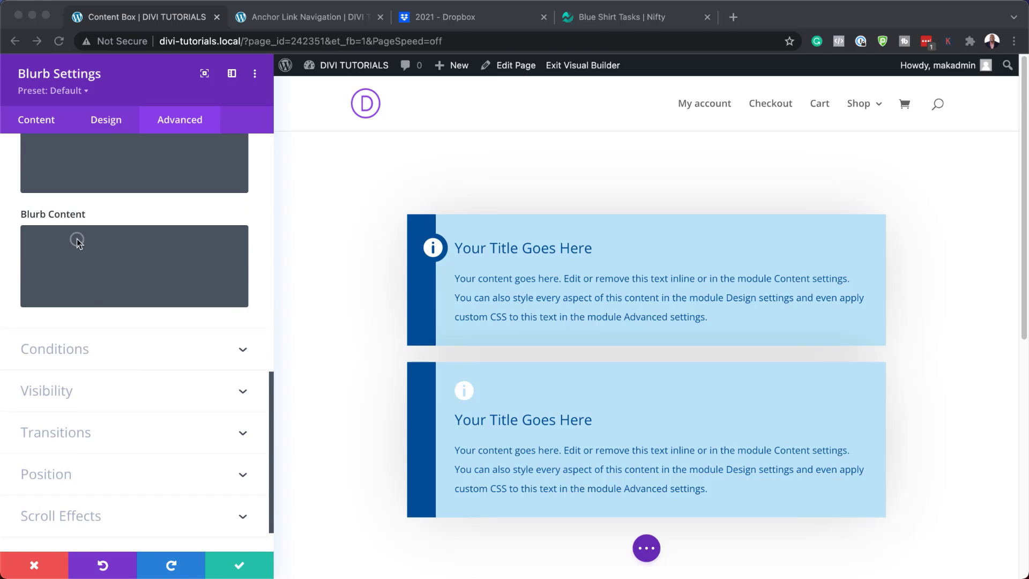
left_click(93, 236)
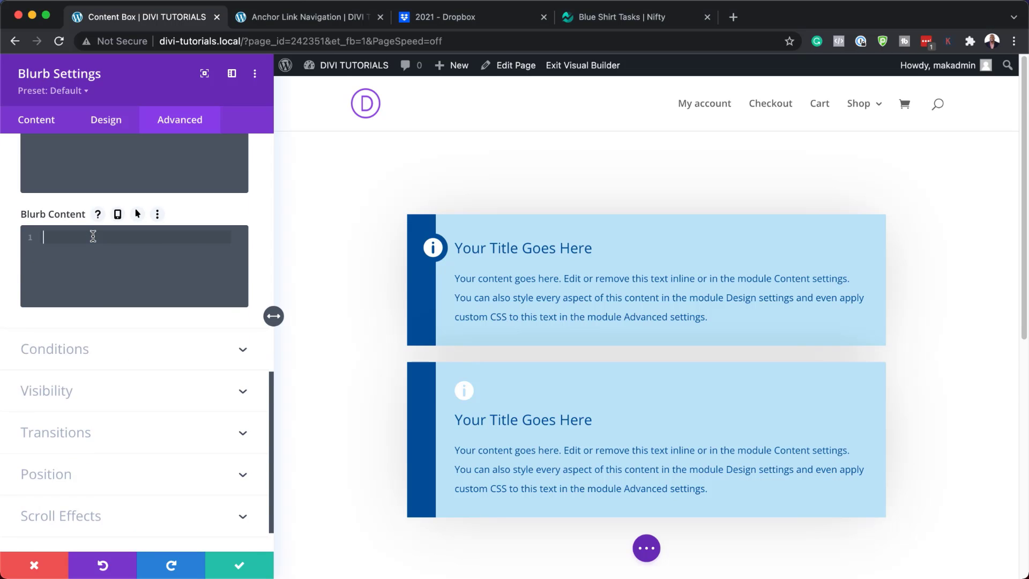
type("display: grid; align-items: center; justify-content: center; grid-template-columns: 5em auto; grid-gap: 2em;")
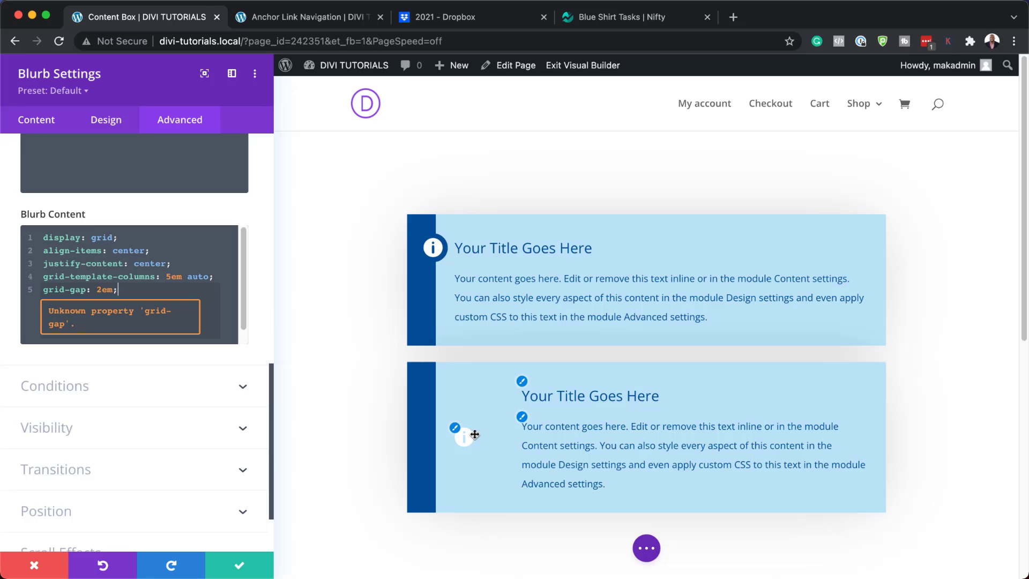
- Reduce the second blurb's left padding from 5em to 0.6em
left_click(105, 123)
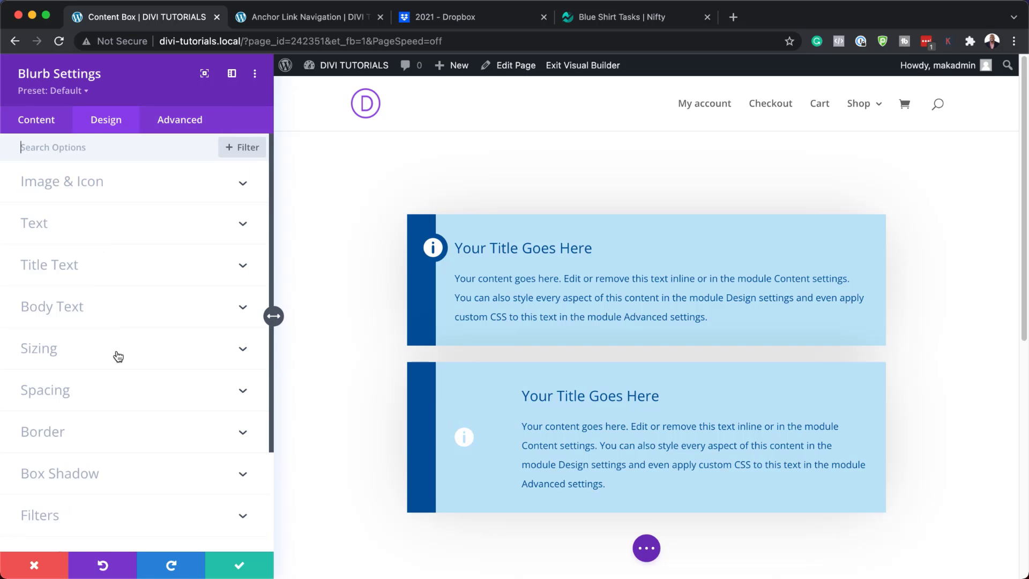
left_click(65, 399)
scroll(75, 391, "down", 3)
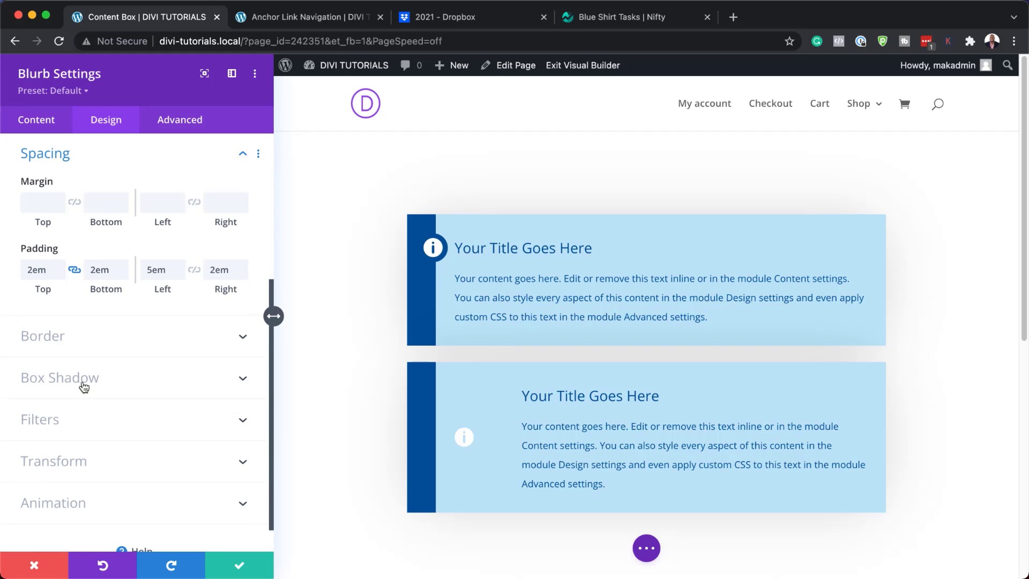
double_click(166, 270)
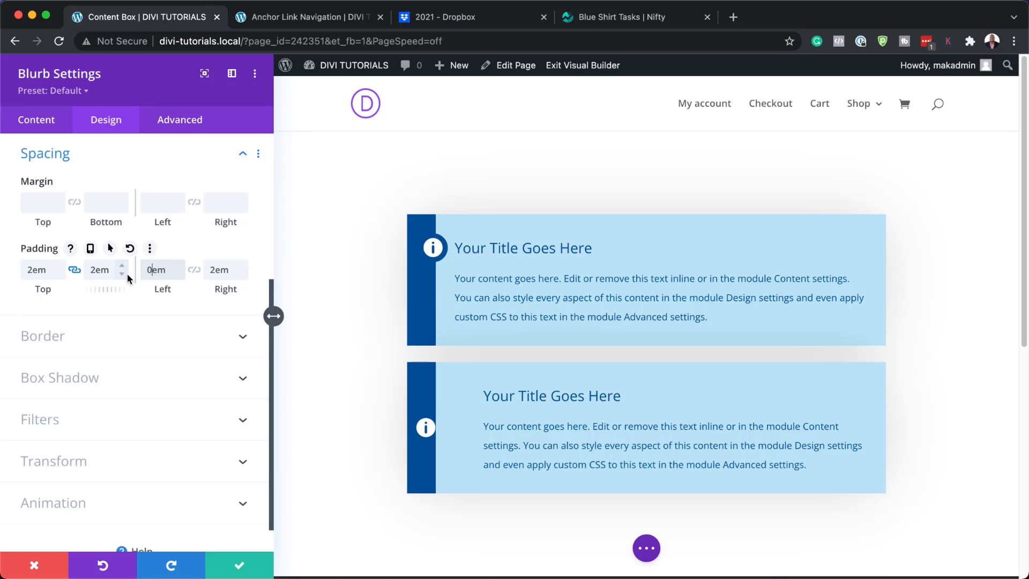
type(".9")
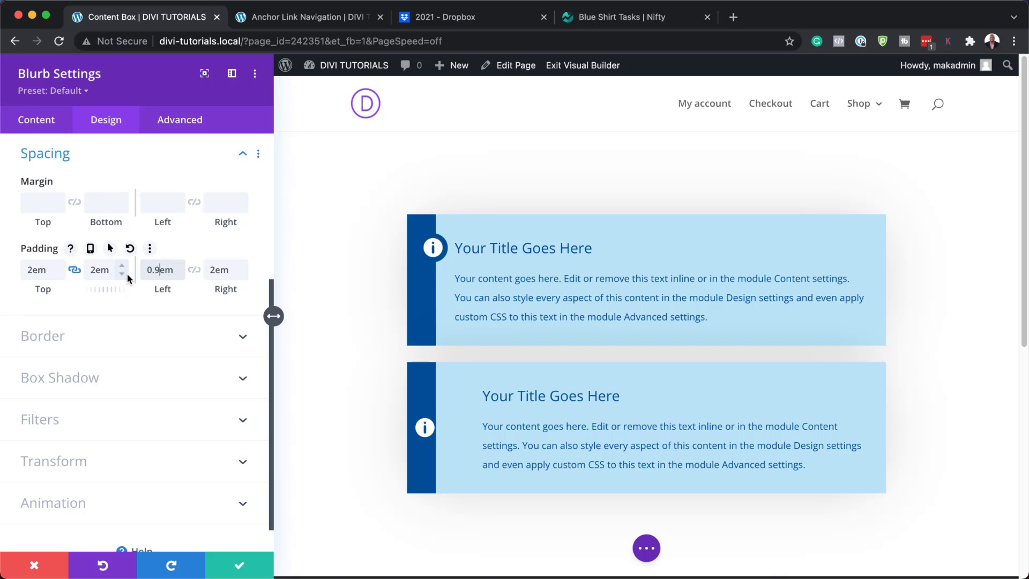
left_click(180, 274)
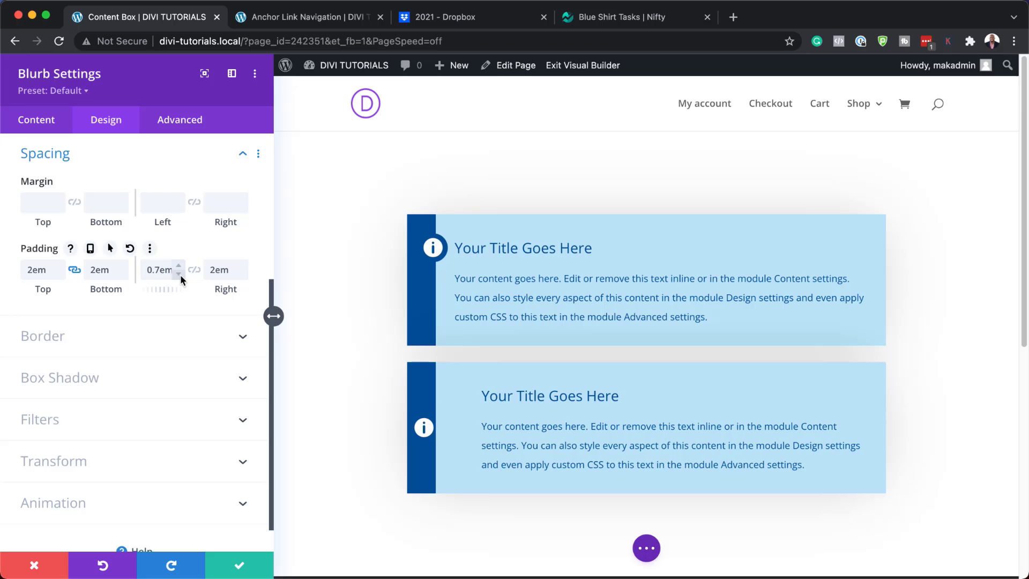
left_click(180, 274)
left_click(180, 274)
left_click(180, 275)
left_click(179, 267)
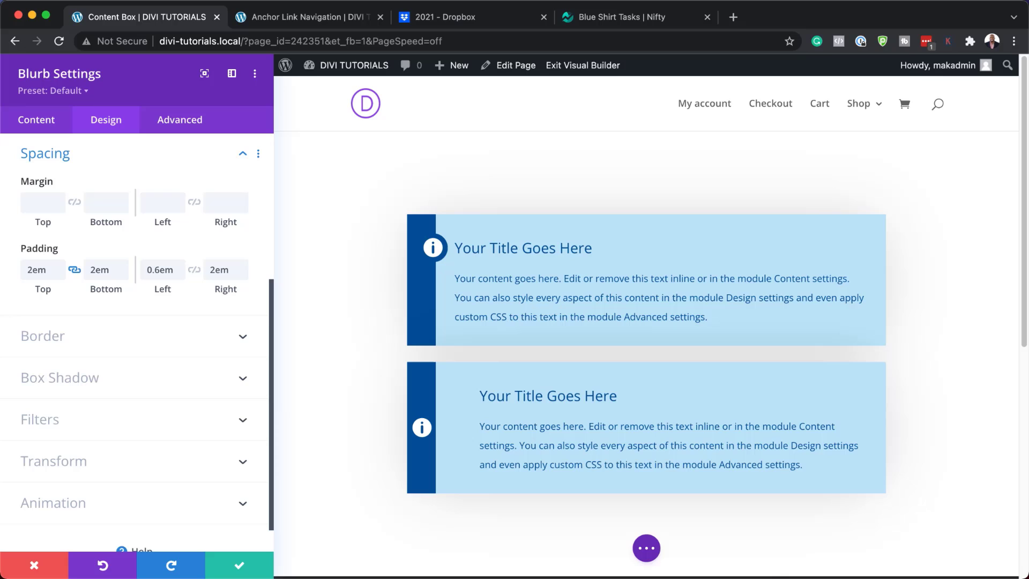
- Check the blurb's gradient background, save its settings, and switch to the Anchor Link Navigation page
left_click(50, 124)
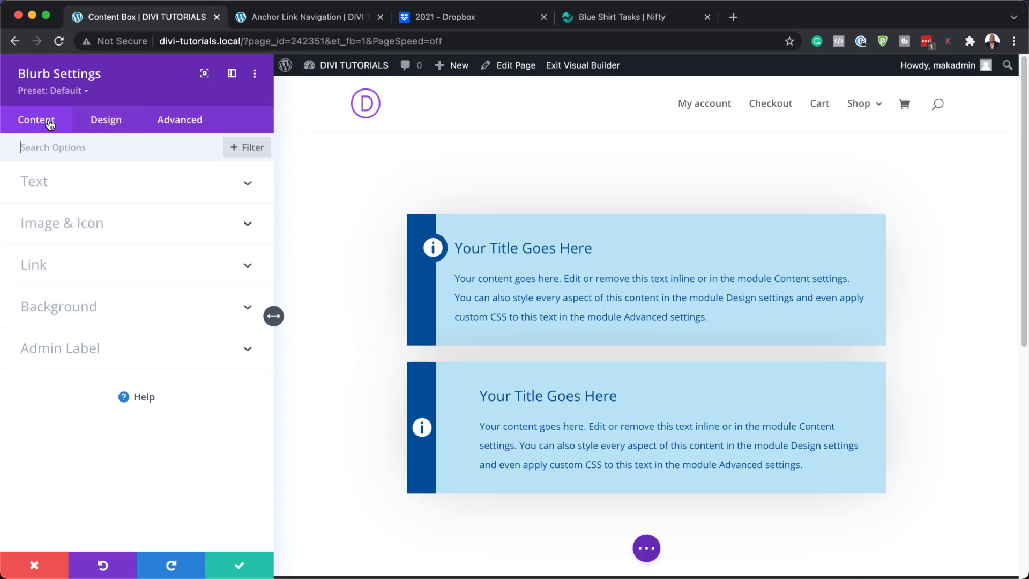
left_click(69, 311)
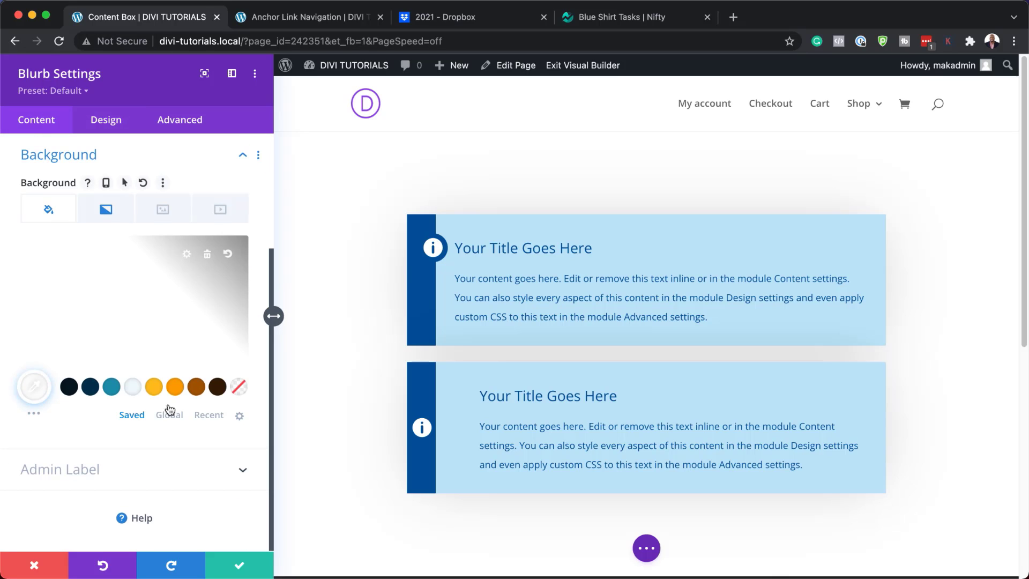
left_click(105, 210)
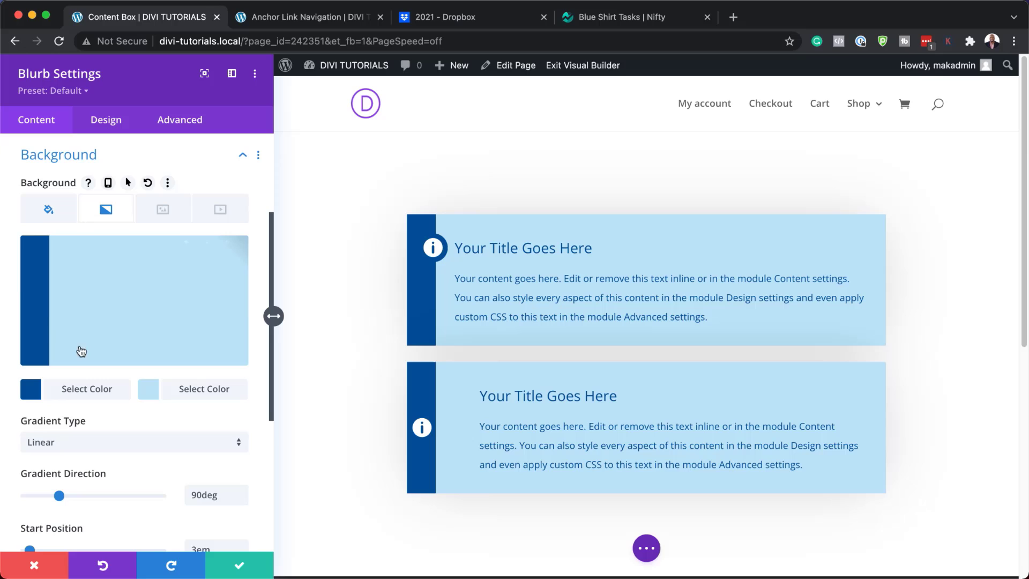
left_click(239, 564)
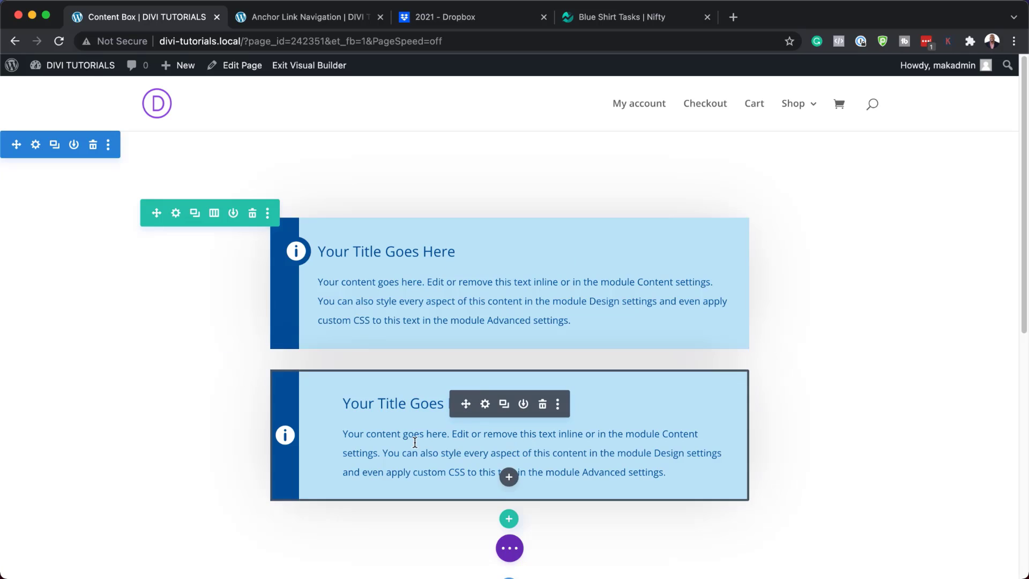
left_click(296, 19)
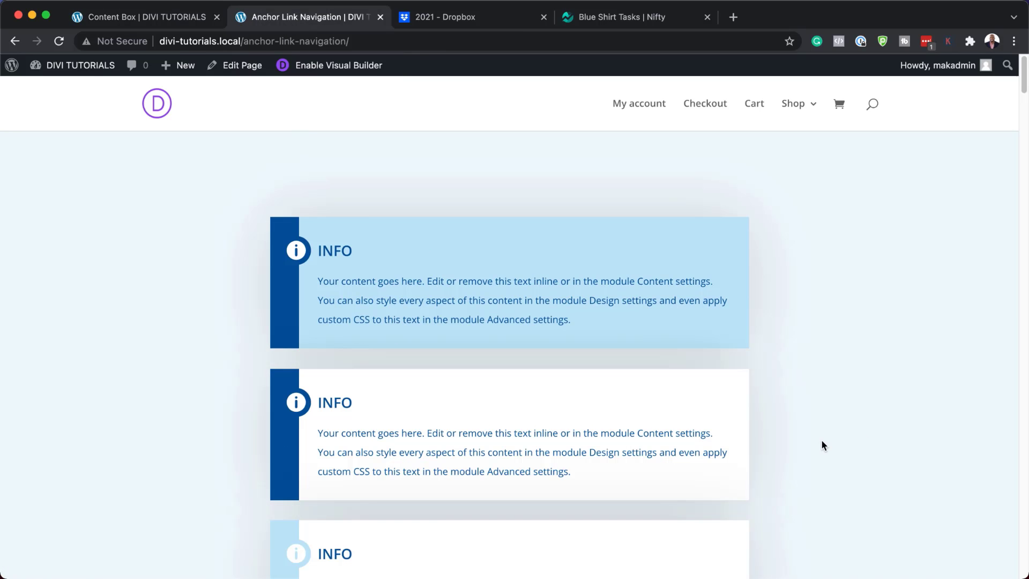
scroll(824, 445, "down", 1)
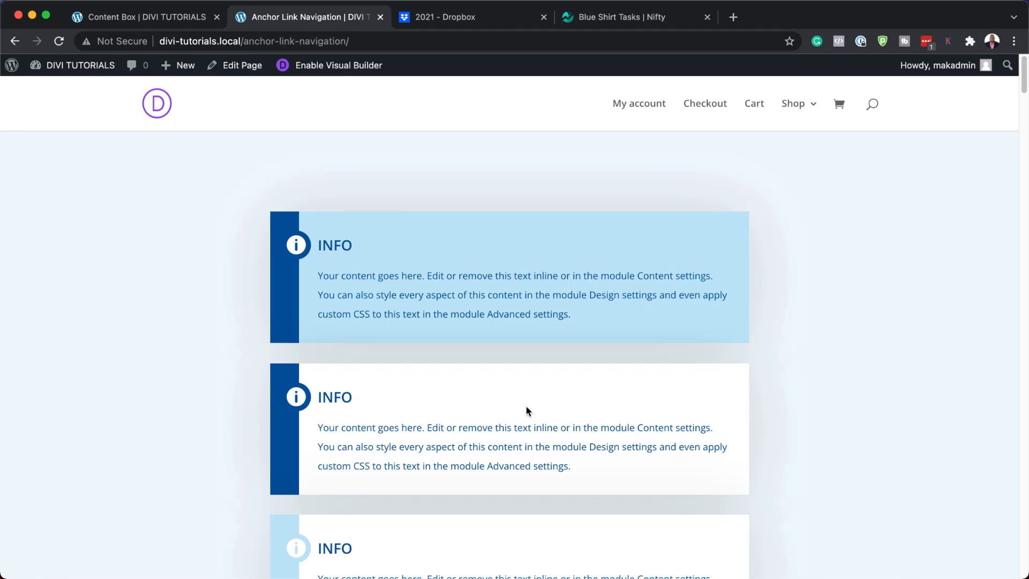
scroll(645, 425, "down", 5)
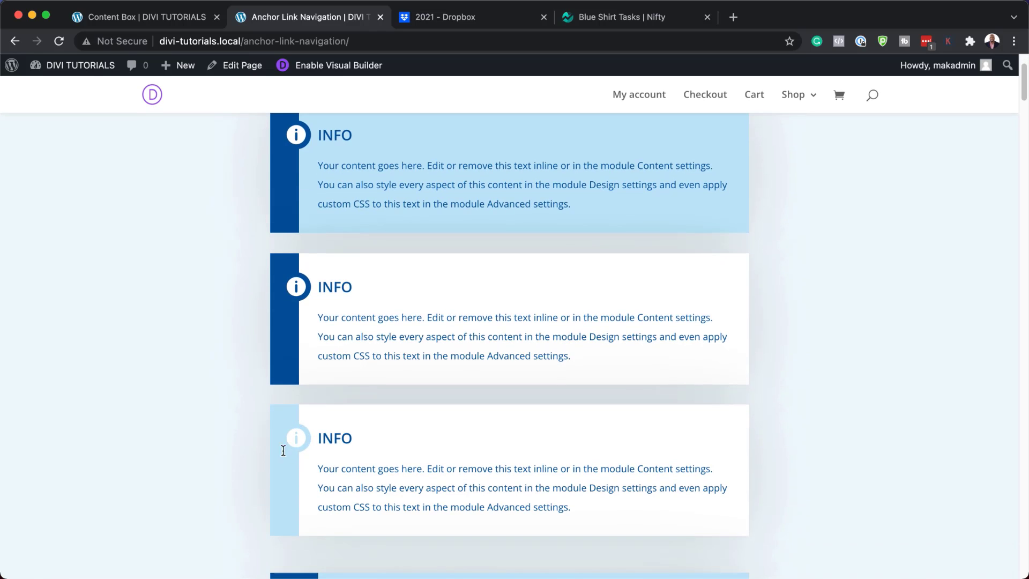
scroll(587, 439, "down", 15)
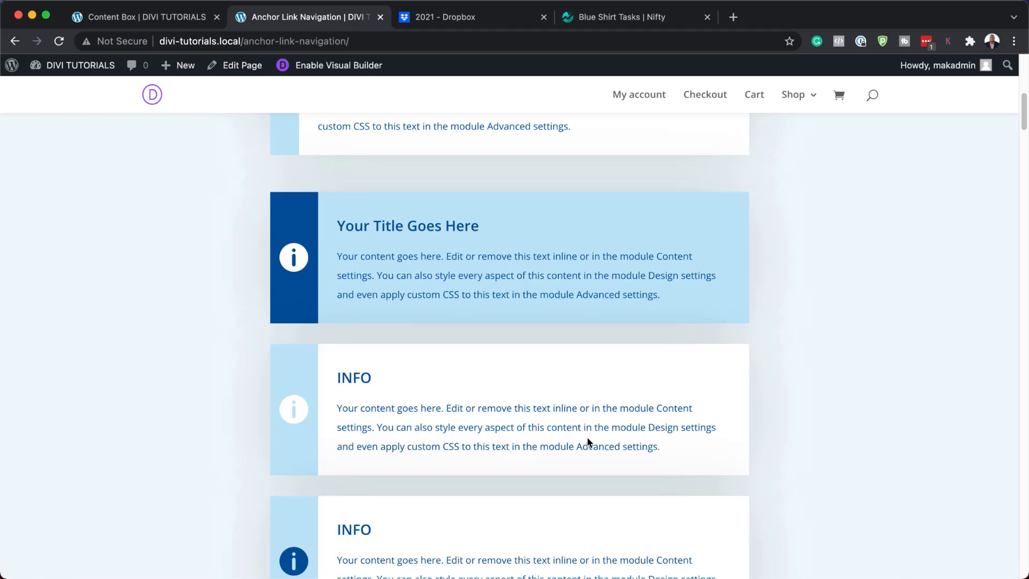
scroll(588, 442, "down", 3)
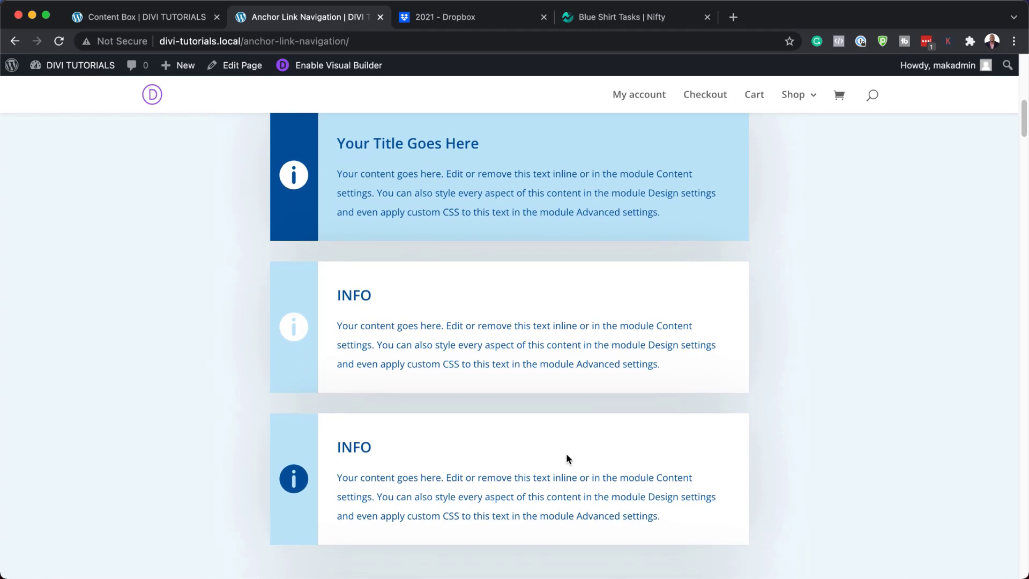
scroll(567, 453, "down", 10)
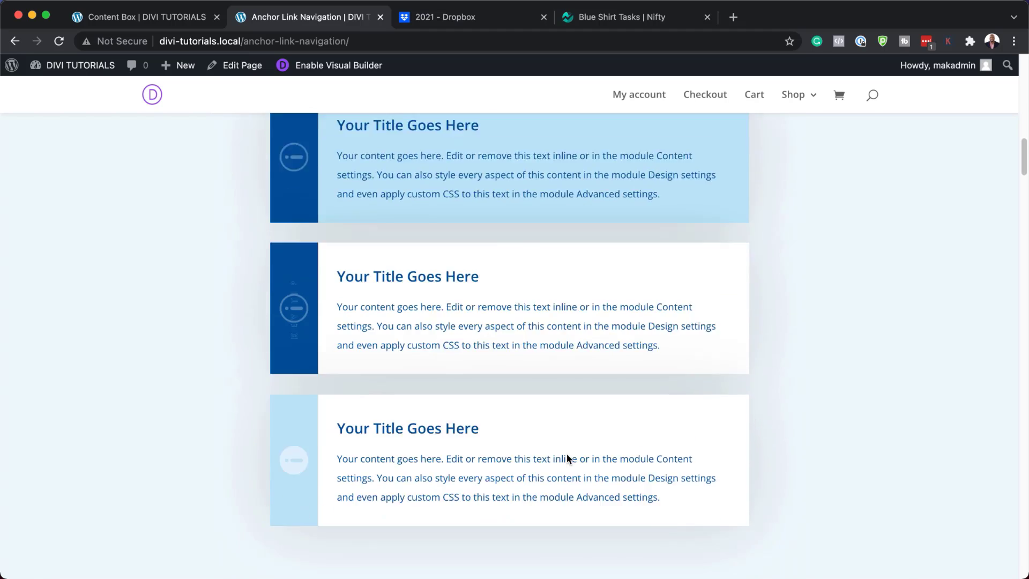
scroll(567, 453, "down", 20)
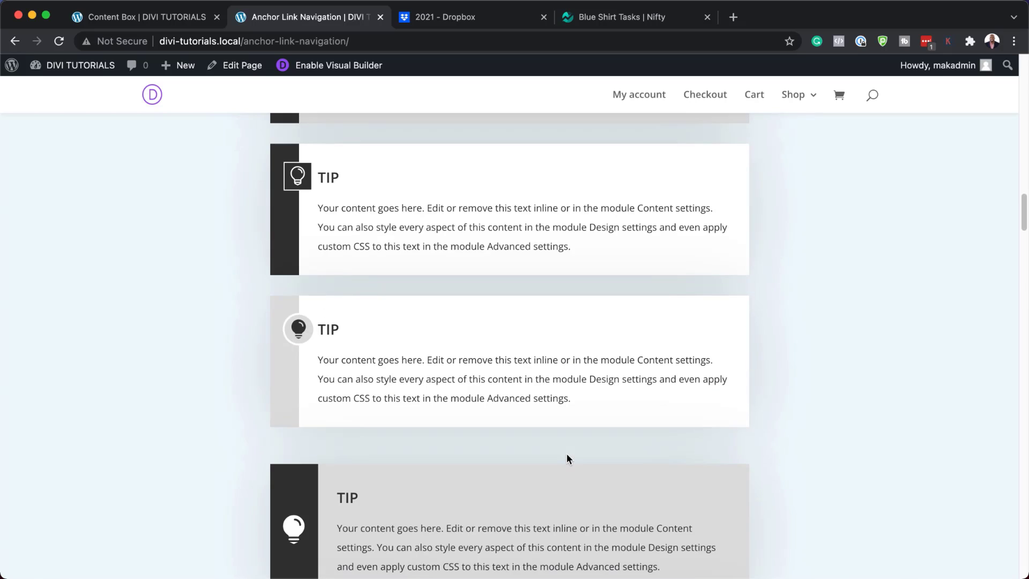
scroll(567, 453, "down", 15)
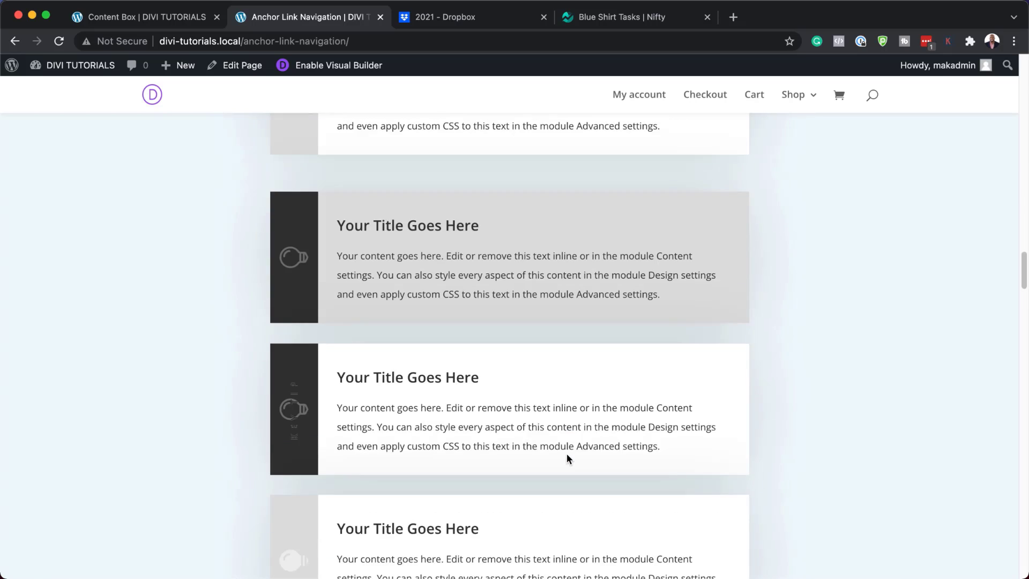
scroll(567, 453, "down", 10)
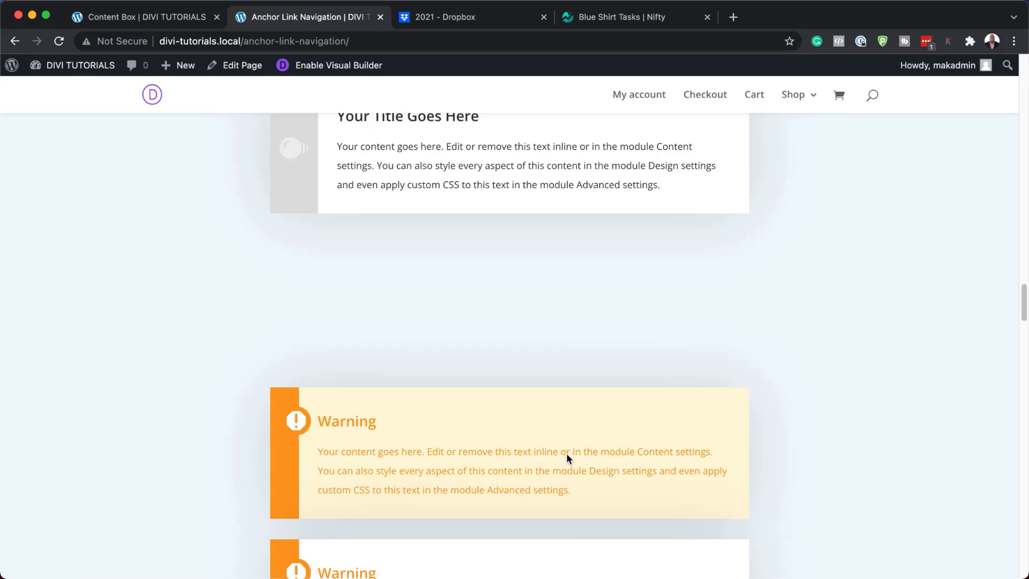
scroll(567, 453, "down", 7)
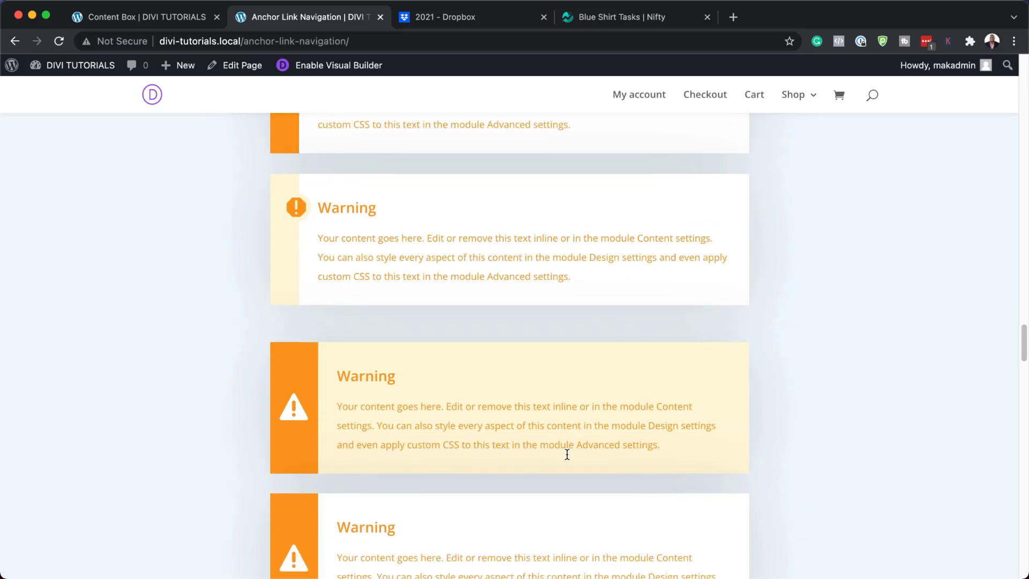
scroll(567, 454, "down", 8)
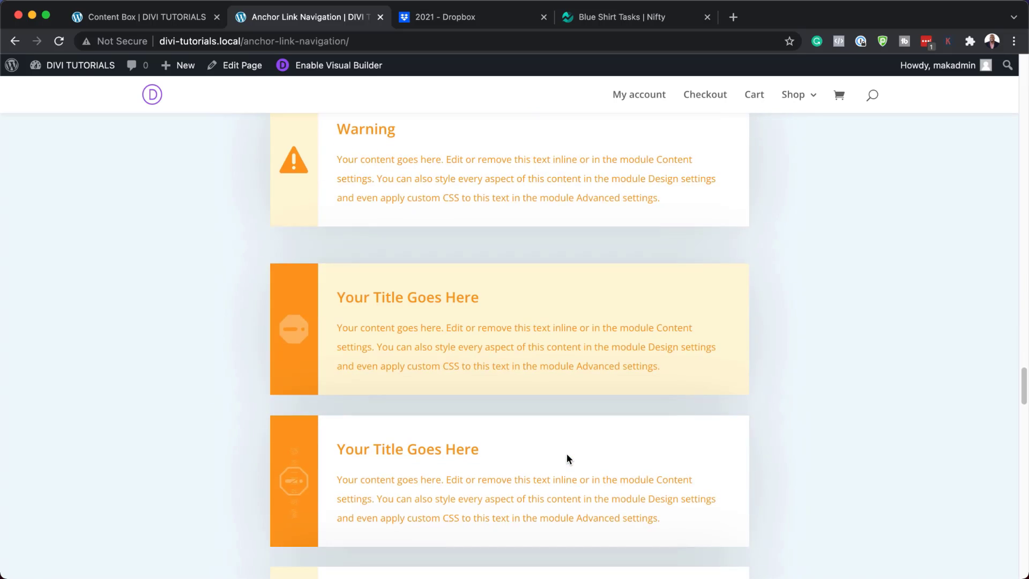
scroll(567, 454, "down", 10)
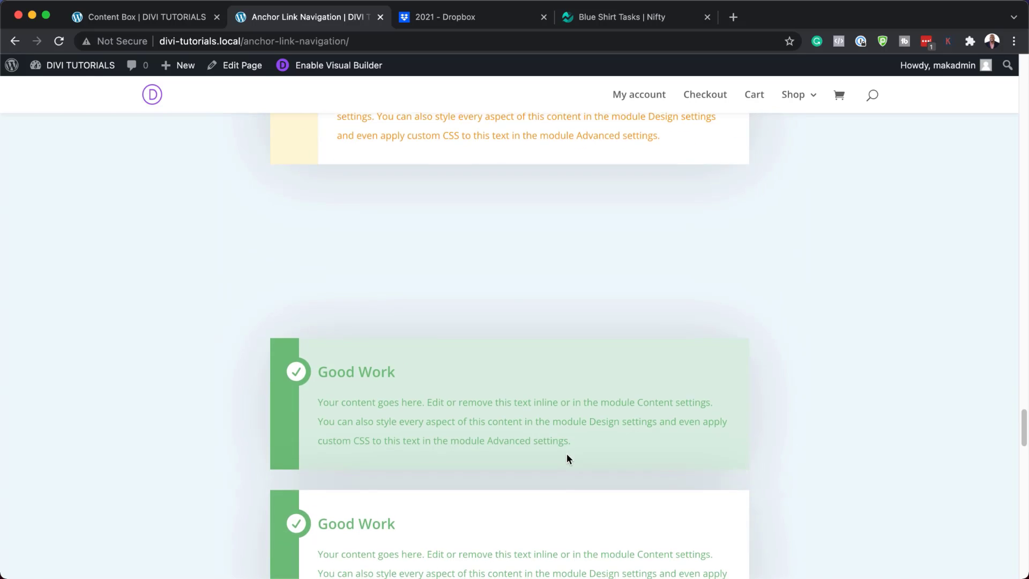
scroll(568, 454, "down", 10)
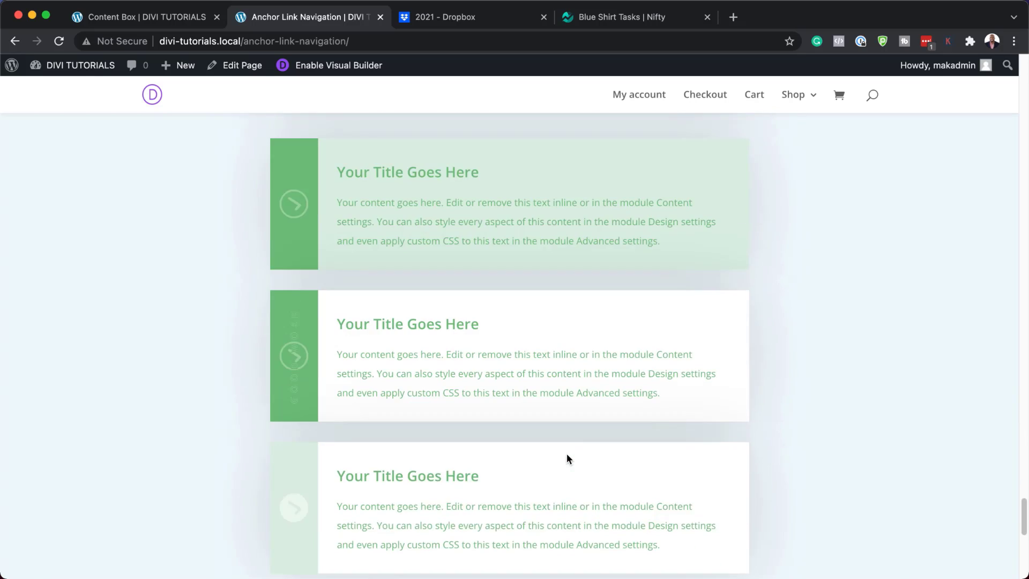
scroll(567, 453, "down", 8)
scroll(567, 454, "up", 6)
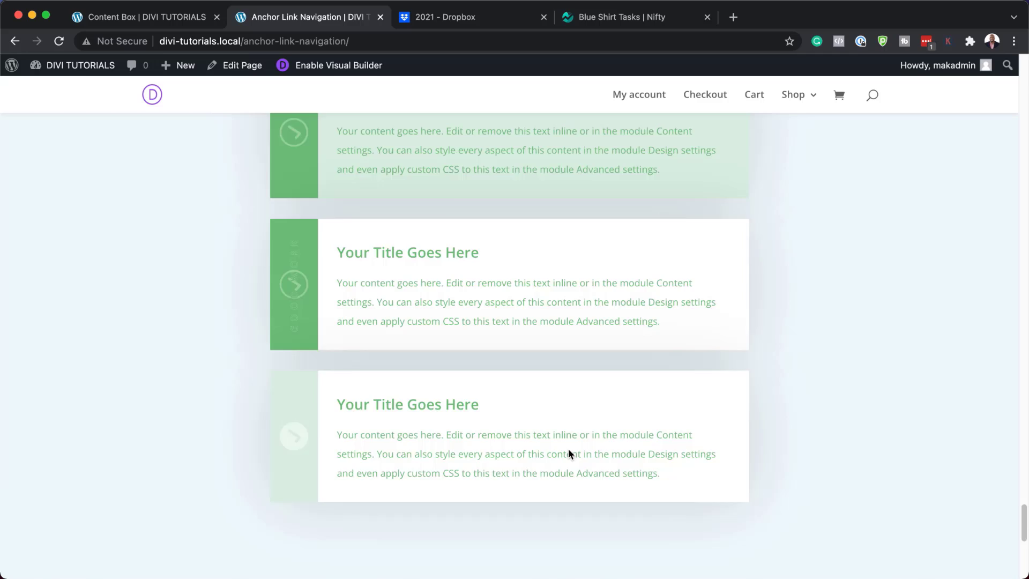
scroll(569, 450, "up", 8)
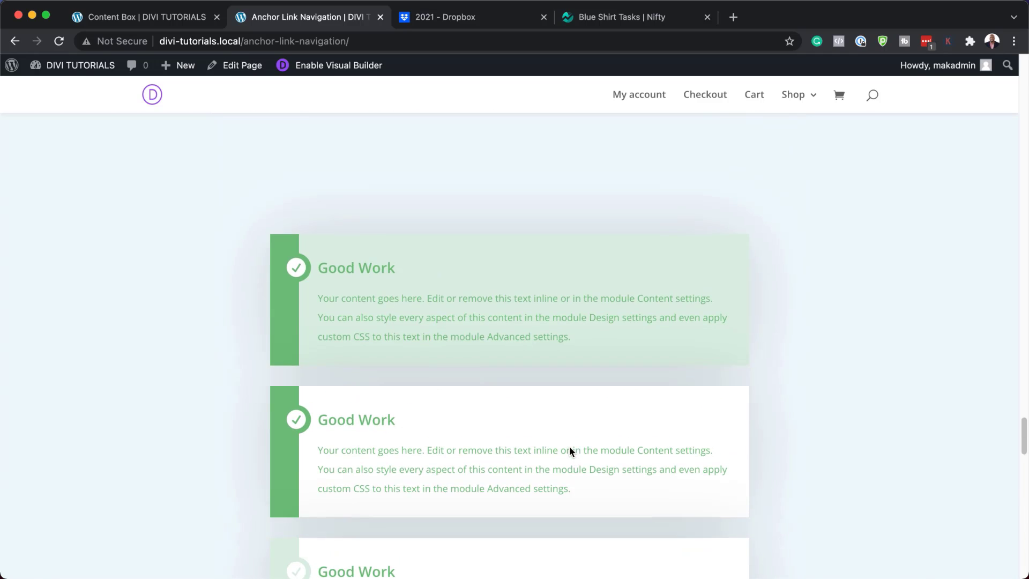
scroll(570, 451, "up", 8)
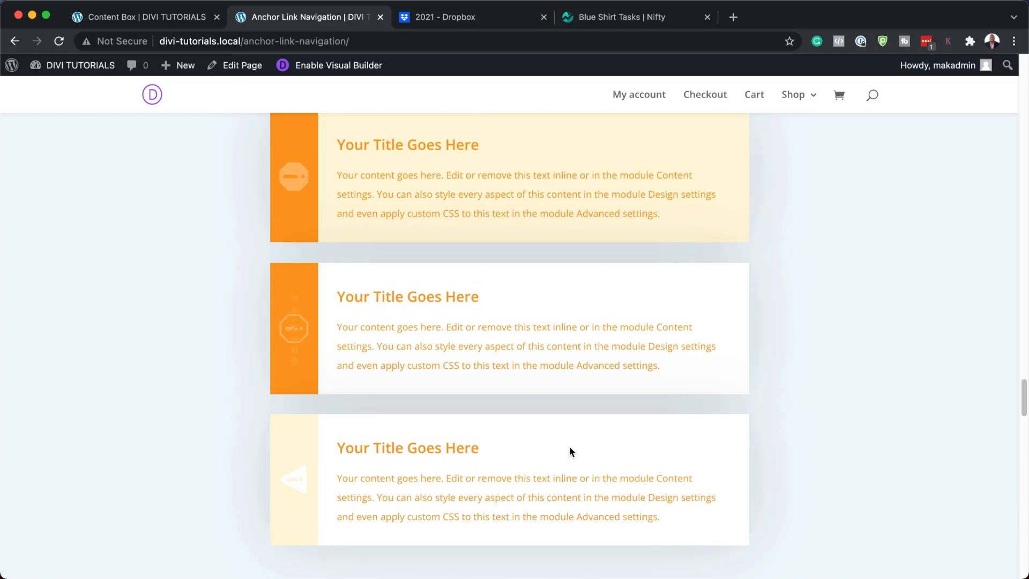